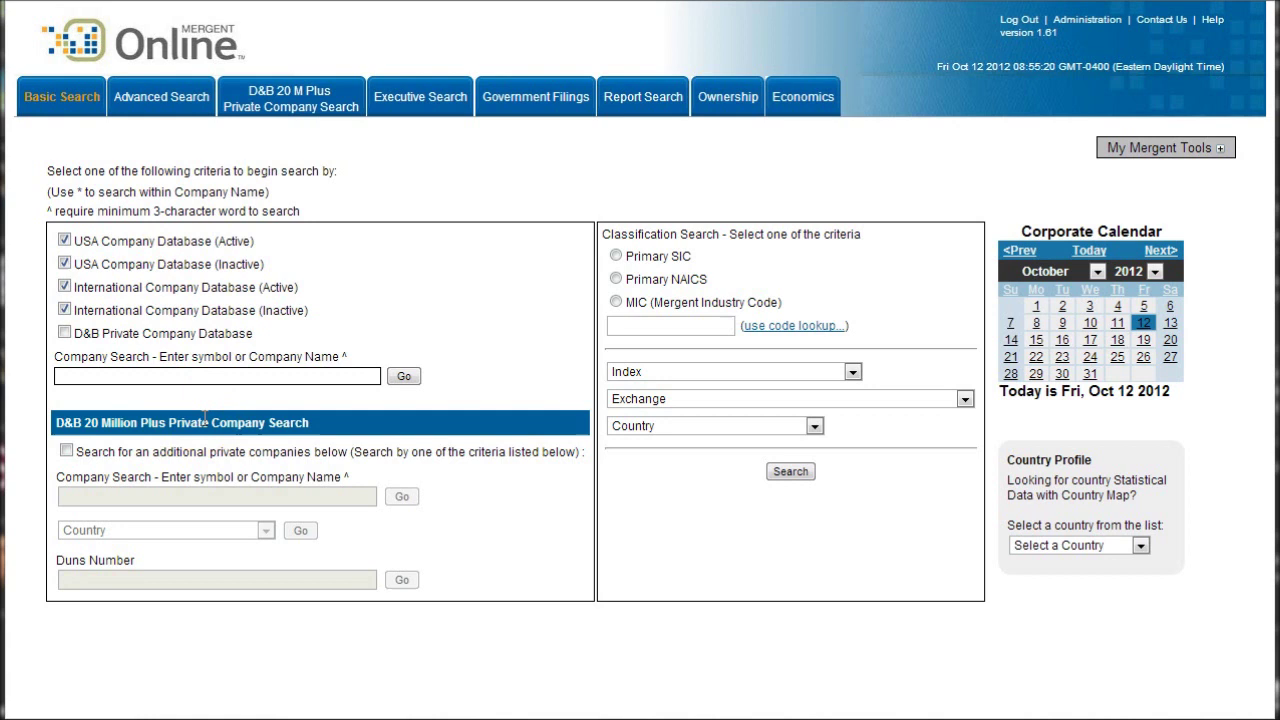
Search the company databases for the symbol twc and view Time Warner Cable Inc's synopsis
{"action": "left_click", "coordinate": [134, 377]}
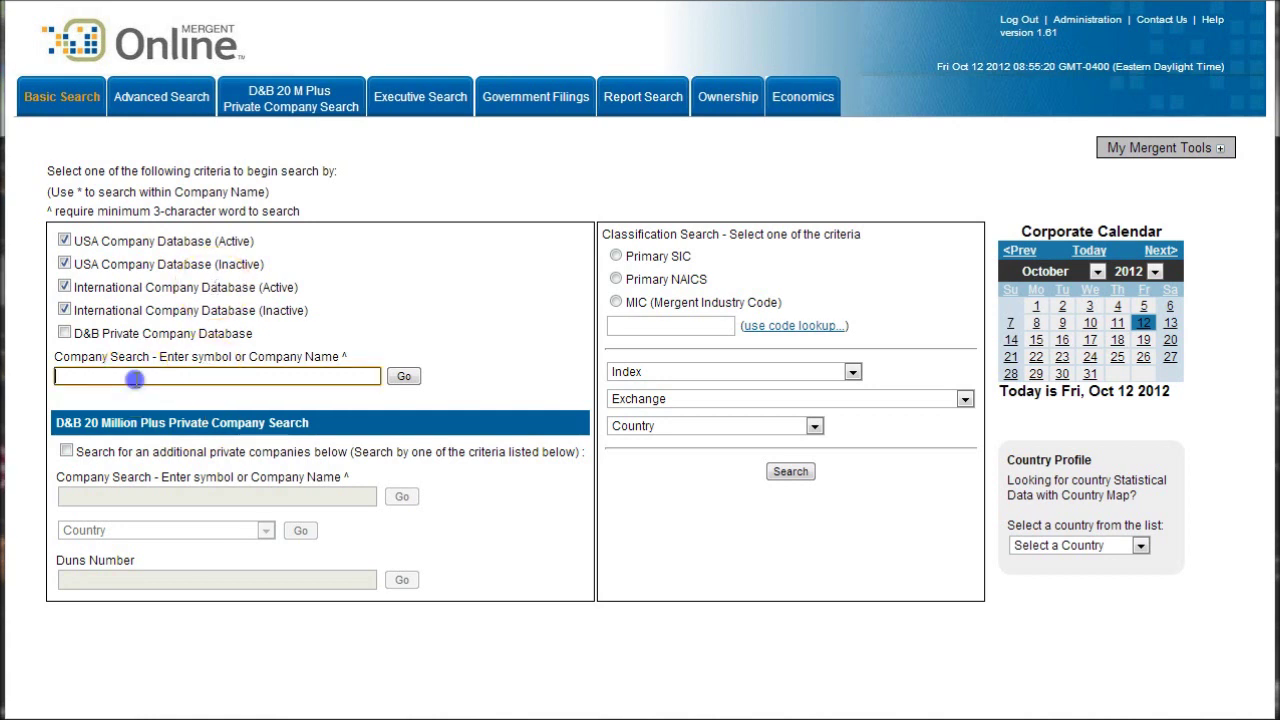
{"action": "type", "text": "twc"}
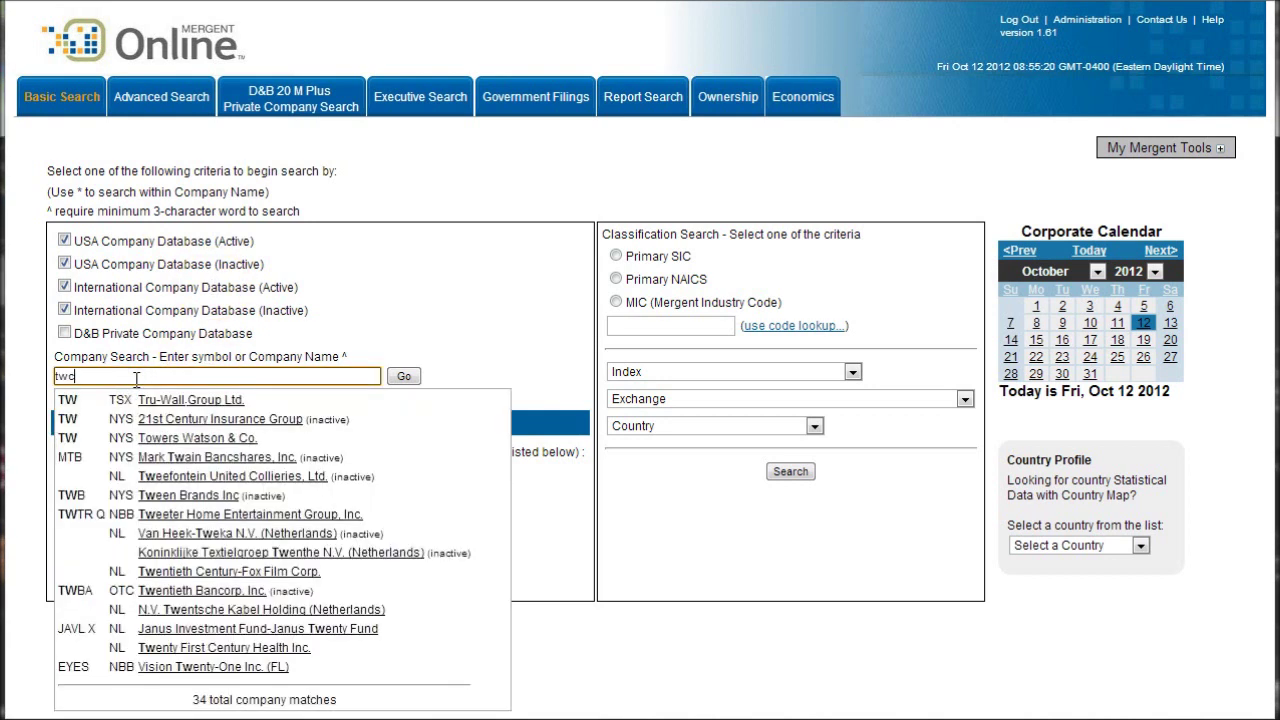
{"action": "left_click", "coordinate": [170, 400]}
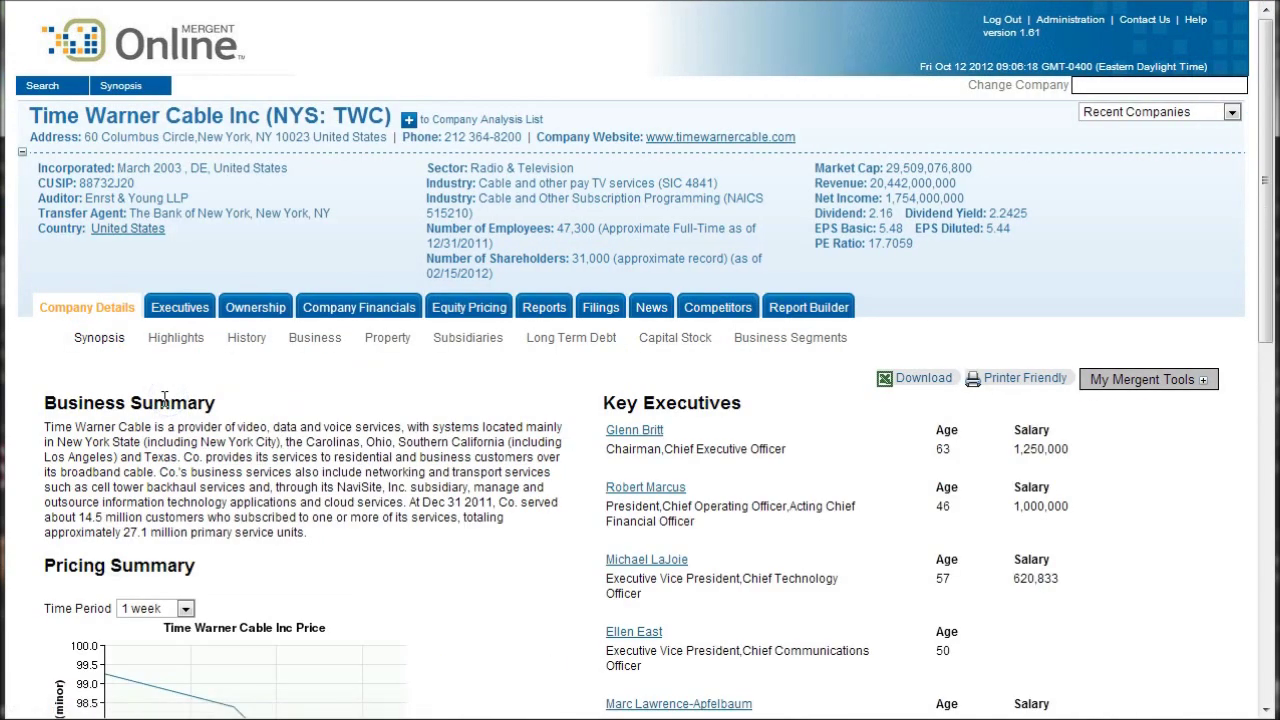
{"action": "scroll", "coordinate": [171, 400], "scroll_direction": "down", "scroll_amount": 1}
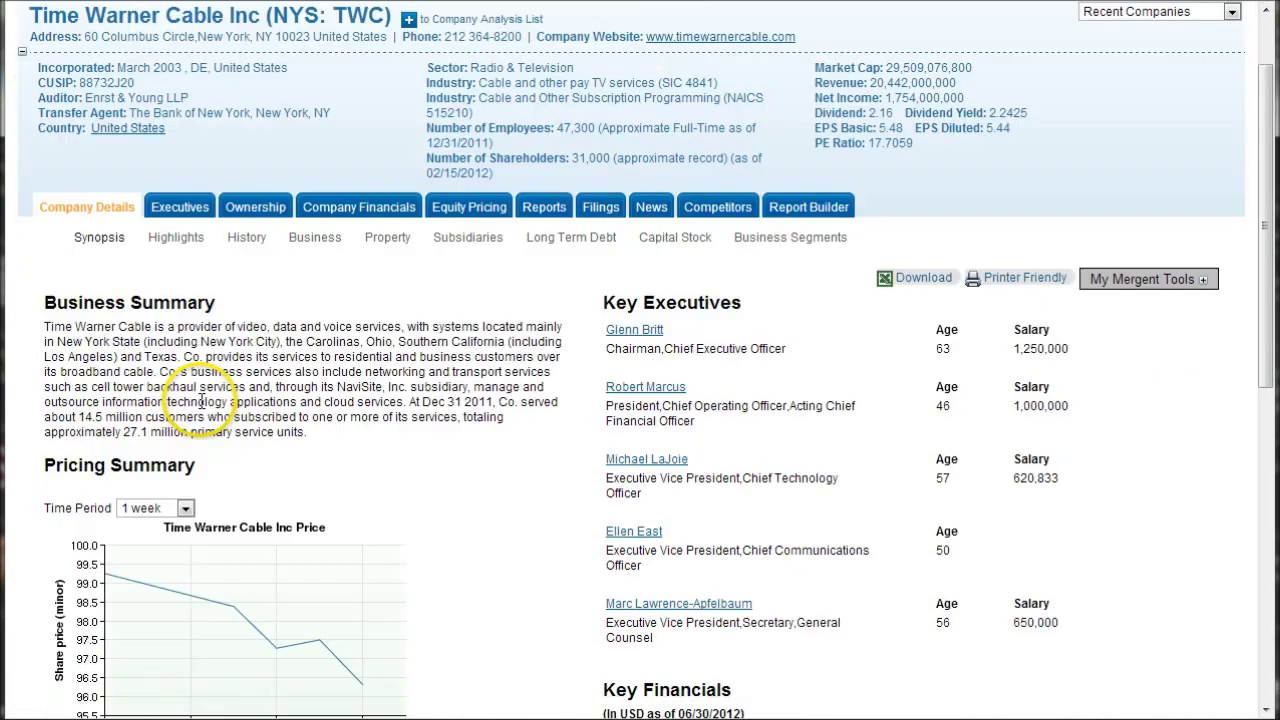
{"action": "scroll", "coordinate": [290, 410], "scroll_direction": "up", "scroll_amount": 1}
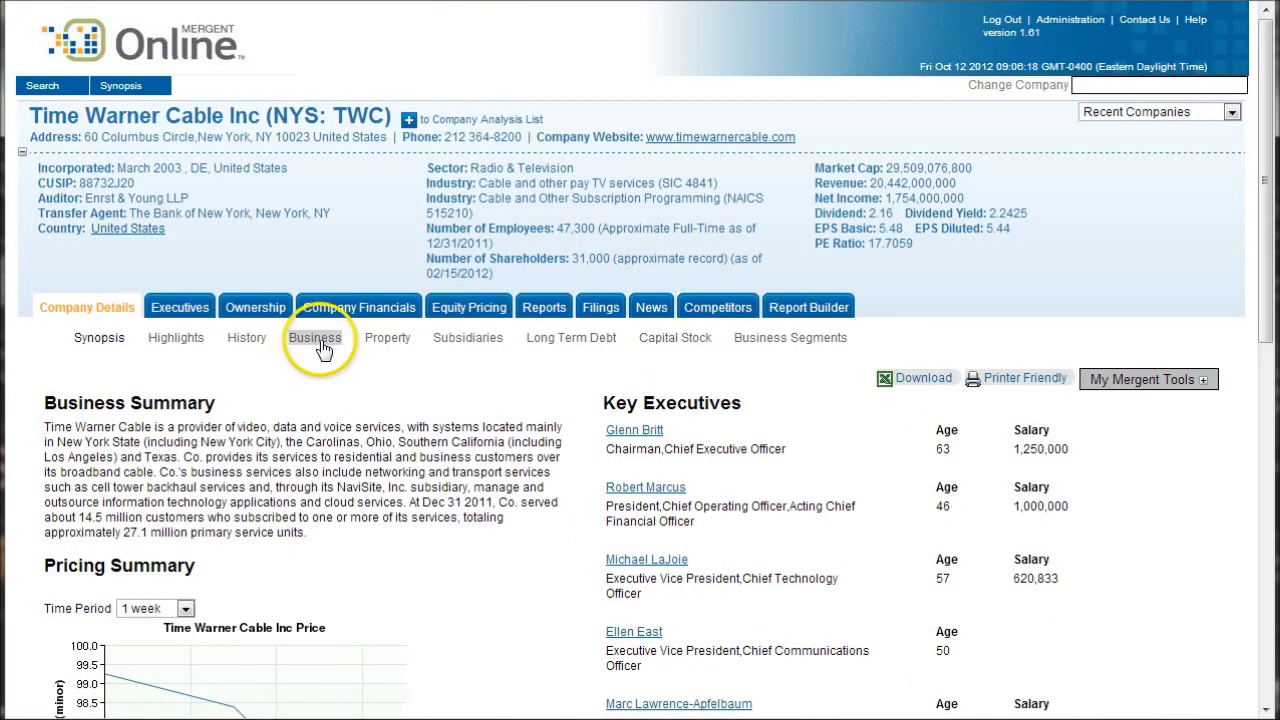
Examine the financial ratios of Time Warner Cable Inc, covering profitability, liquidity and debt management
{"action": "left_click", "coordinate": [357, 312]}
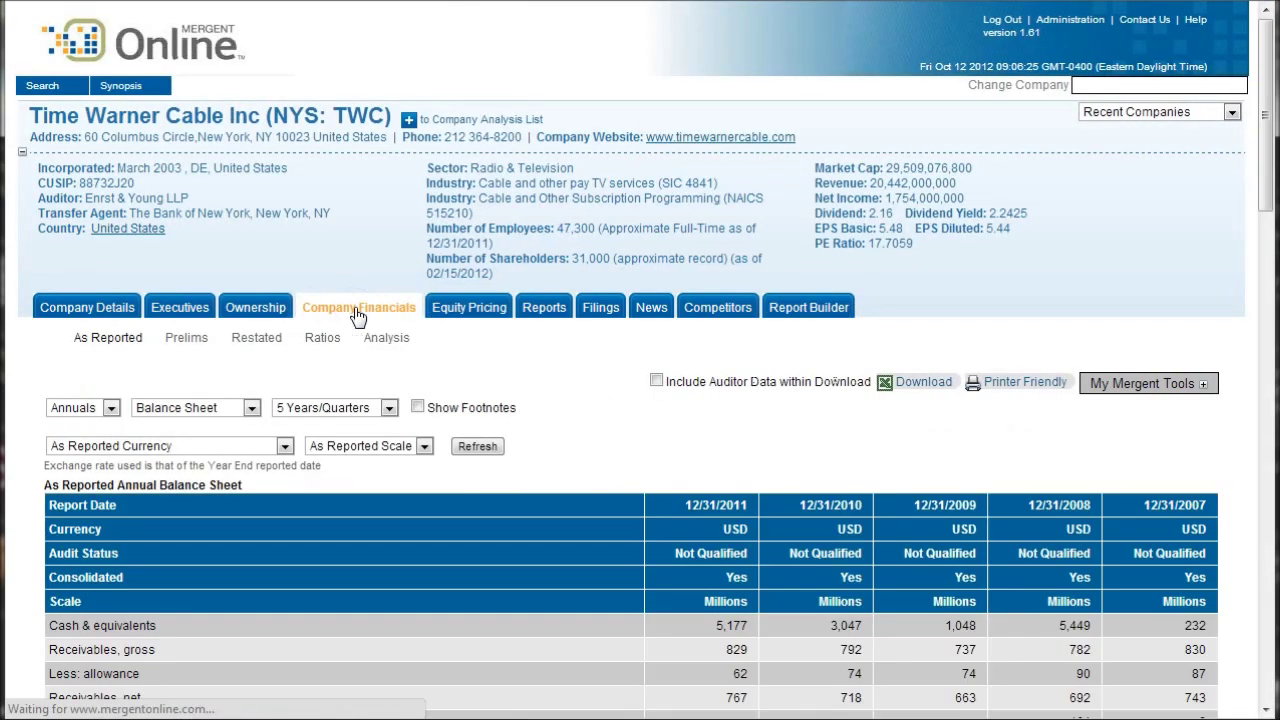
{"action": "left_click", "coordinate": [322, 340]}
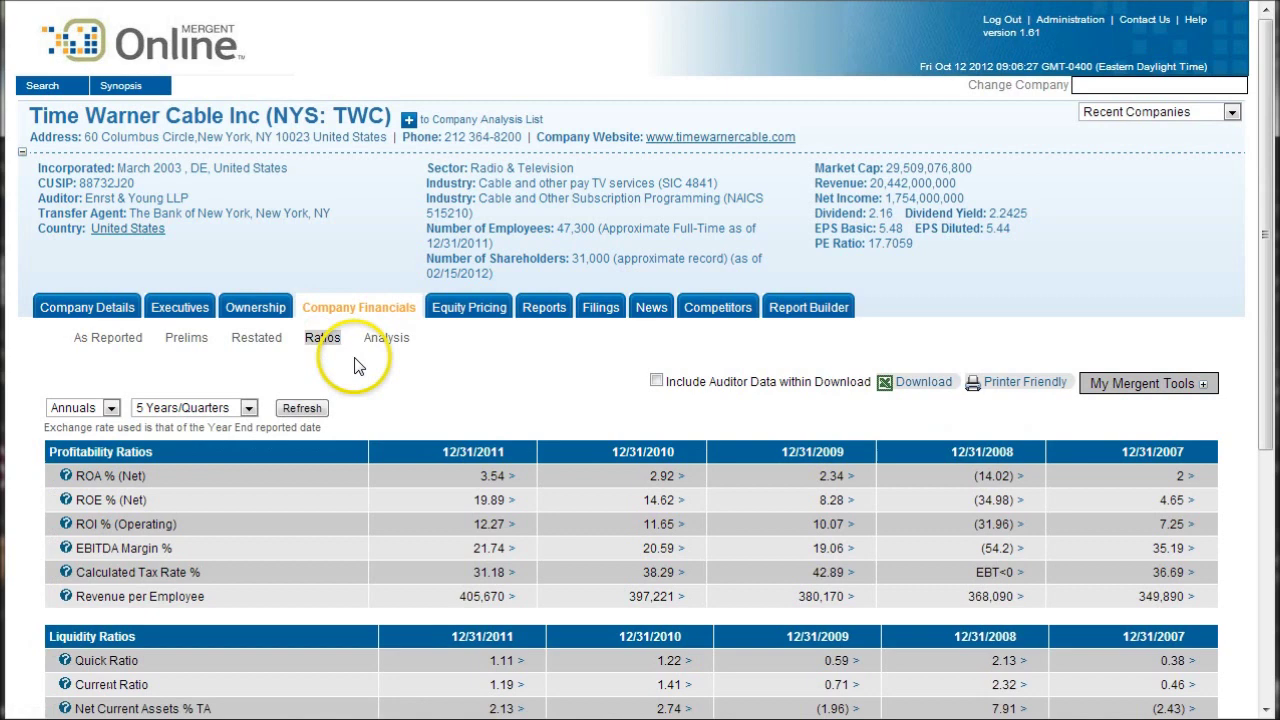
{"action": "scroll", "coordinate": [530, 382], "scroll_direction": "down", "scroll_amount": 1}
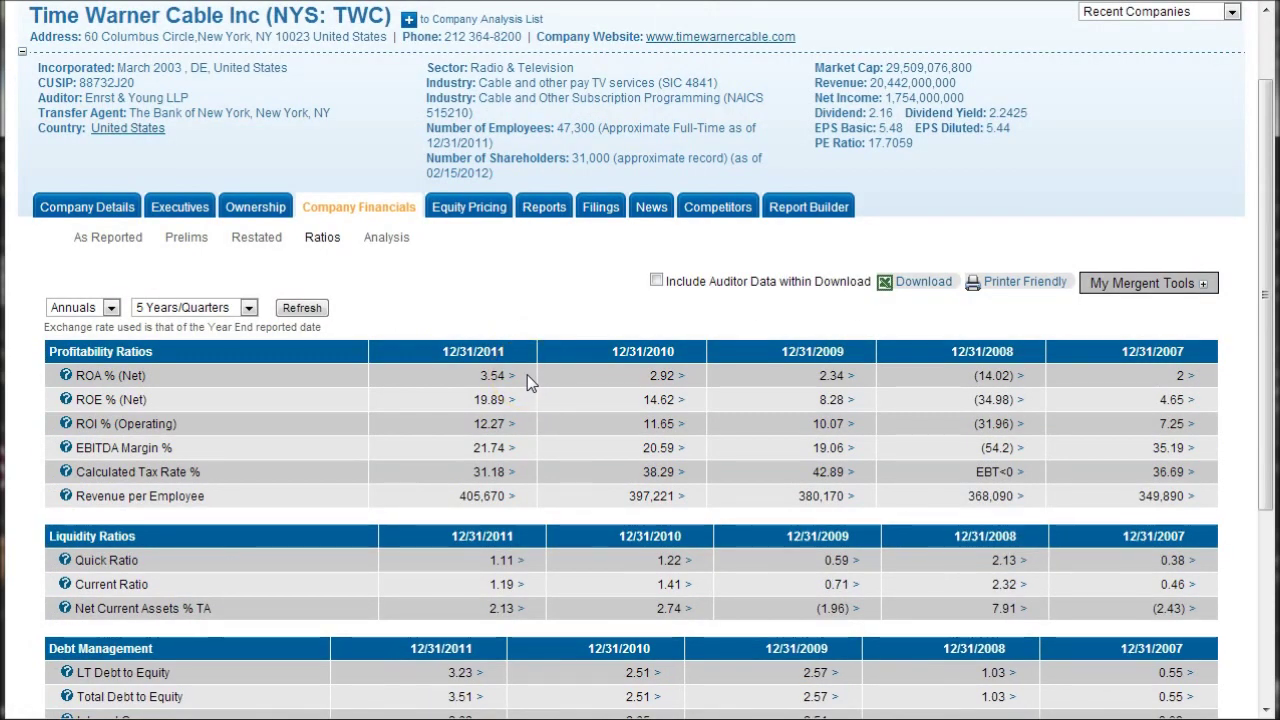
{"action": "scroll", "coordinate": [527, 374], "scroll_direction": "up", "scroll_amount": 1}
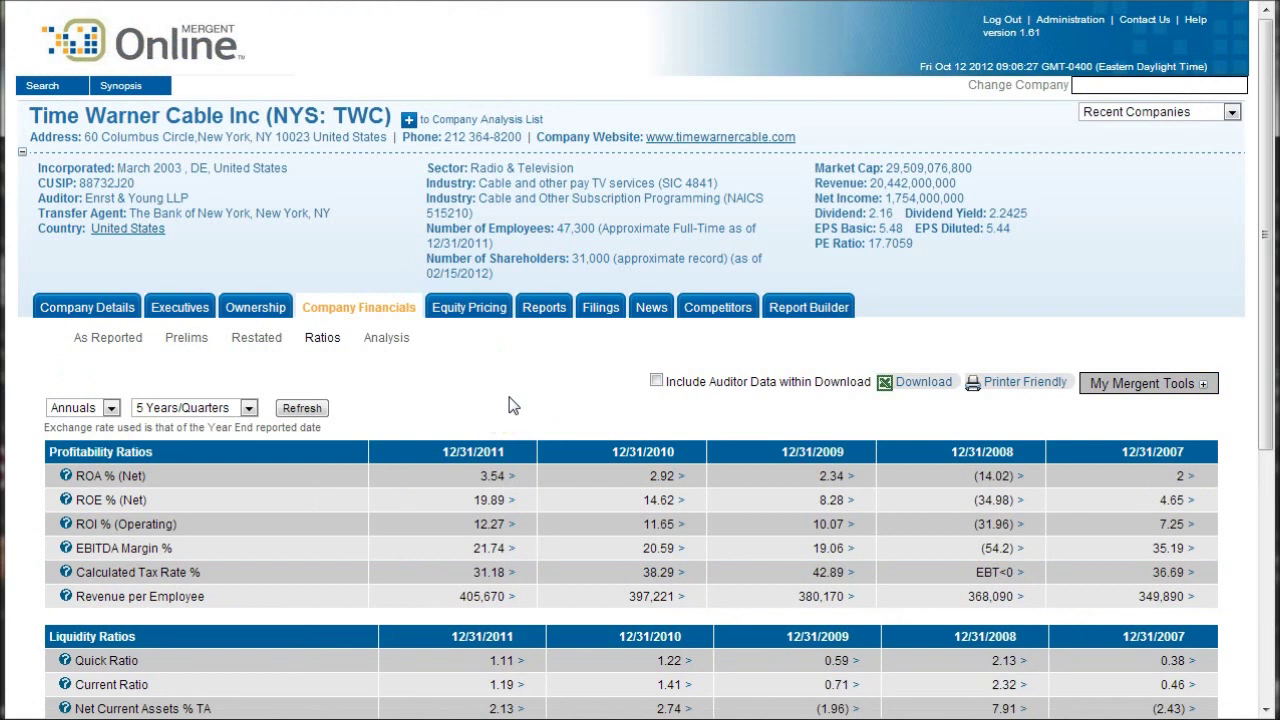
Remove General Electric Co, Disney (Walt) Co. (The) and Time Warner Inc from Time Warner Cable's competitor list
{"action": "left_click", "coordinate": [714, 313]}
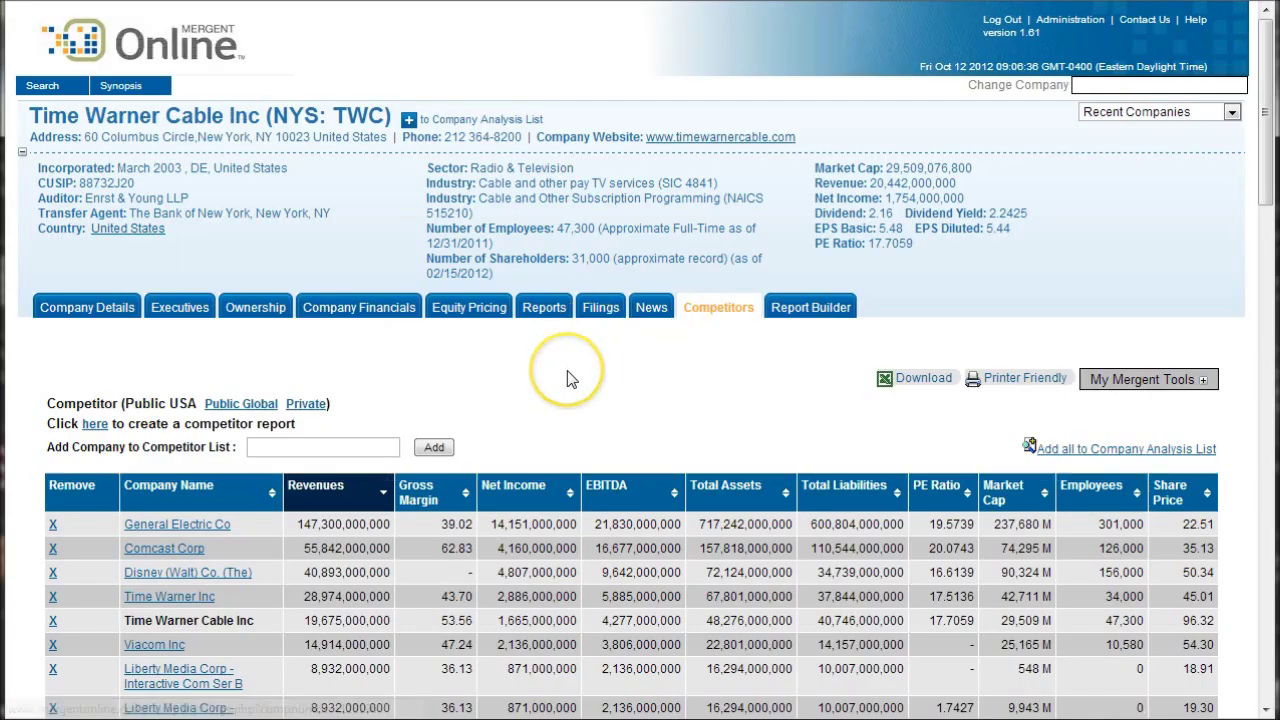
{"action": "scroll", "coordinate": [566, 376], "scroll_direction": "down", "scroll_amount": 1}
{"action": "scroll", "coordinate": [568, 378], "scroll_direction": "down", "scroll_amount": 1}
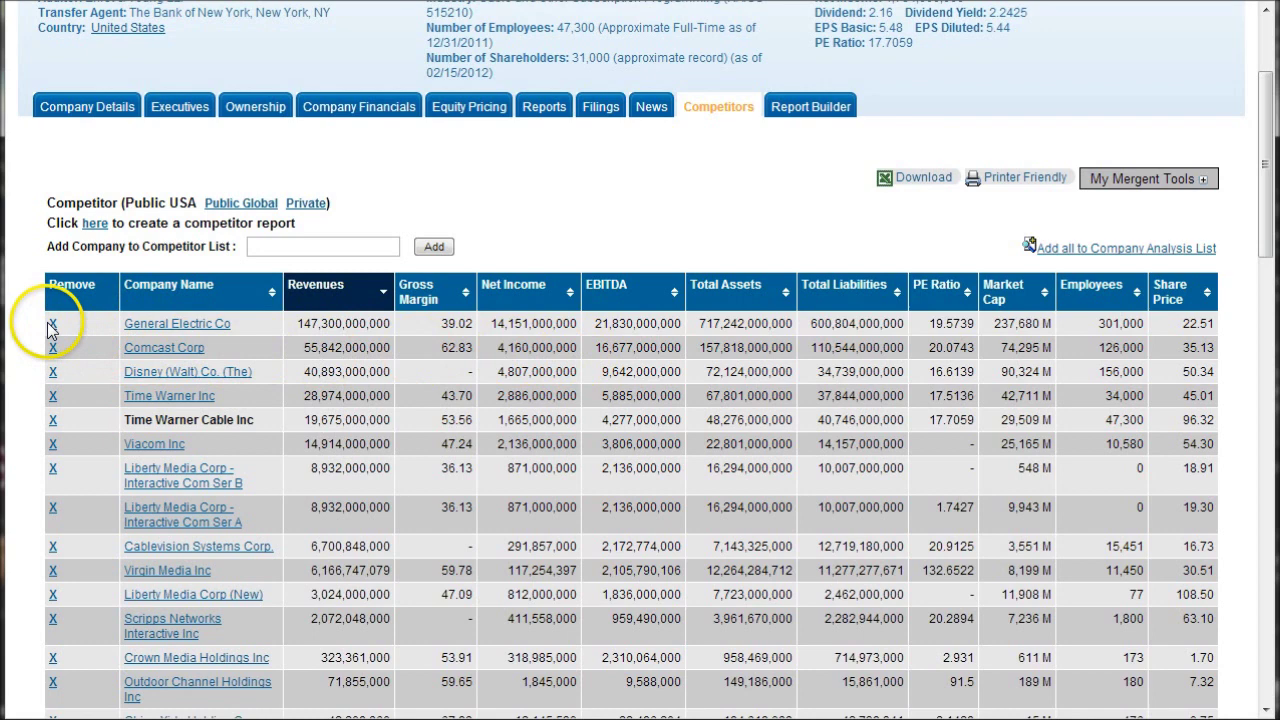
{"action": "left_click", "coordinate": [53, 324]}
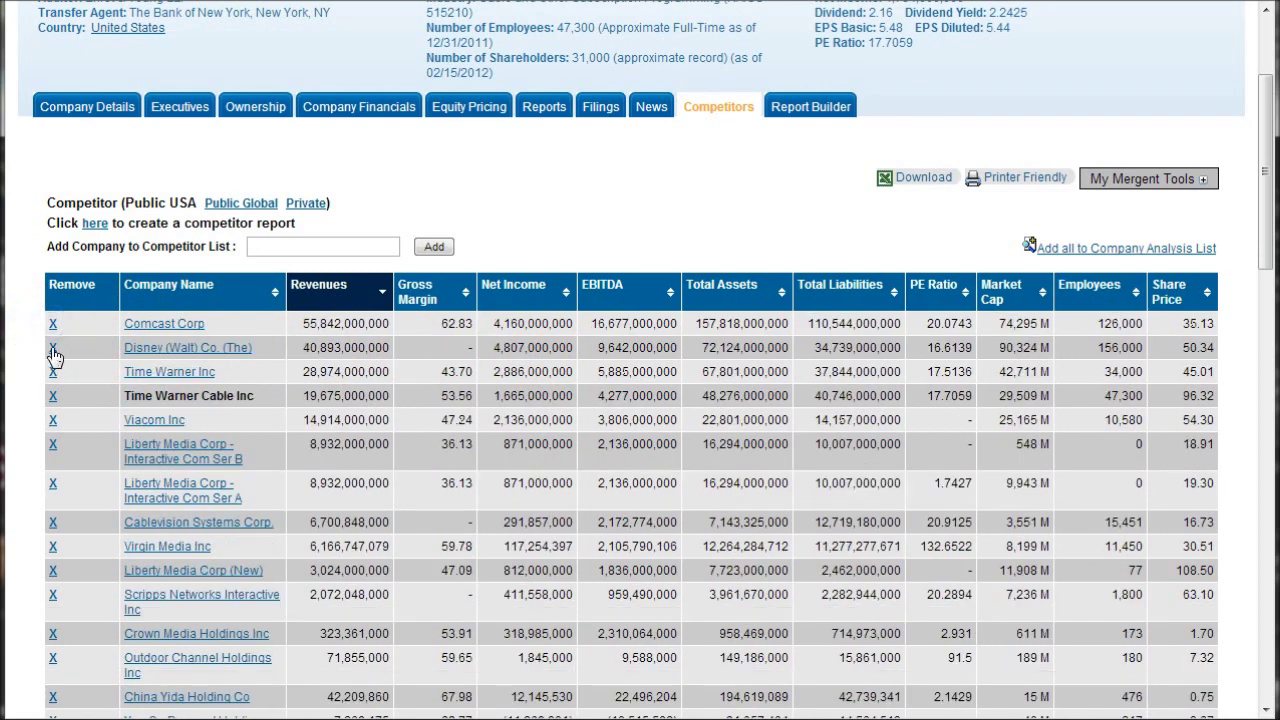
{"action": "left_click", "coordinate": [53, 347]}
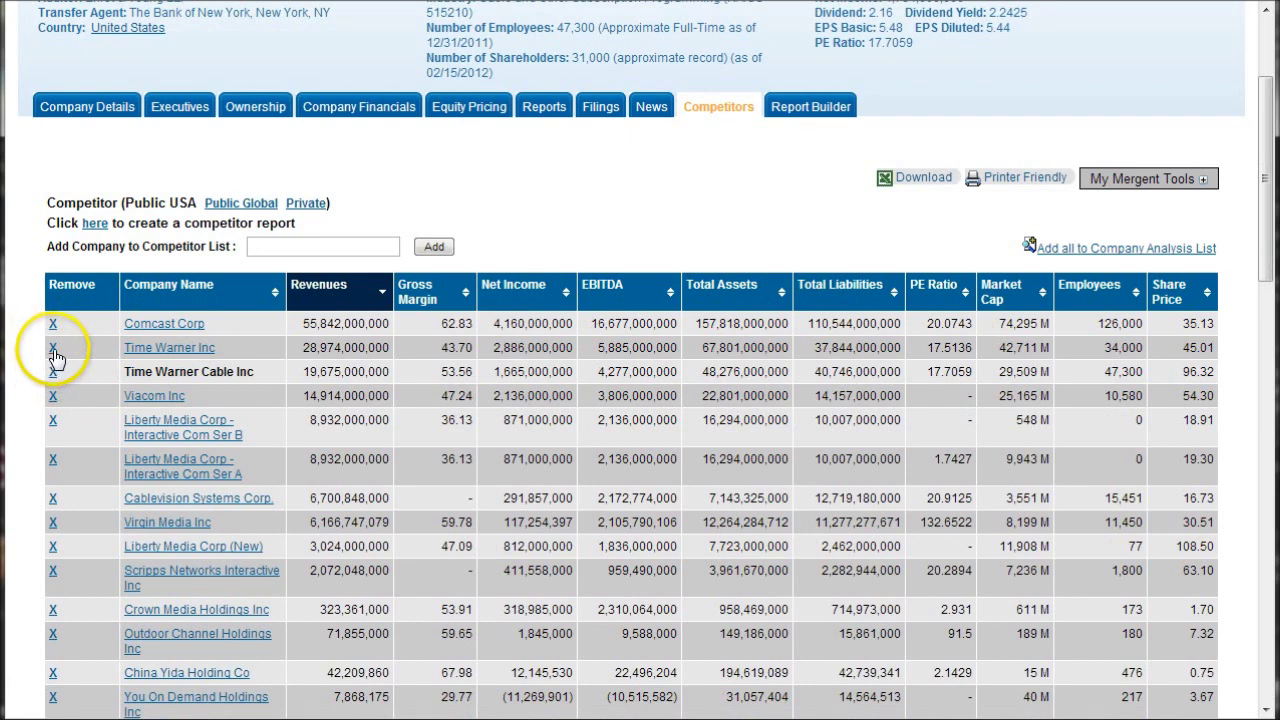
{"action": "left_click", "coordinate": [53, 350]}
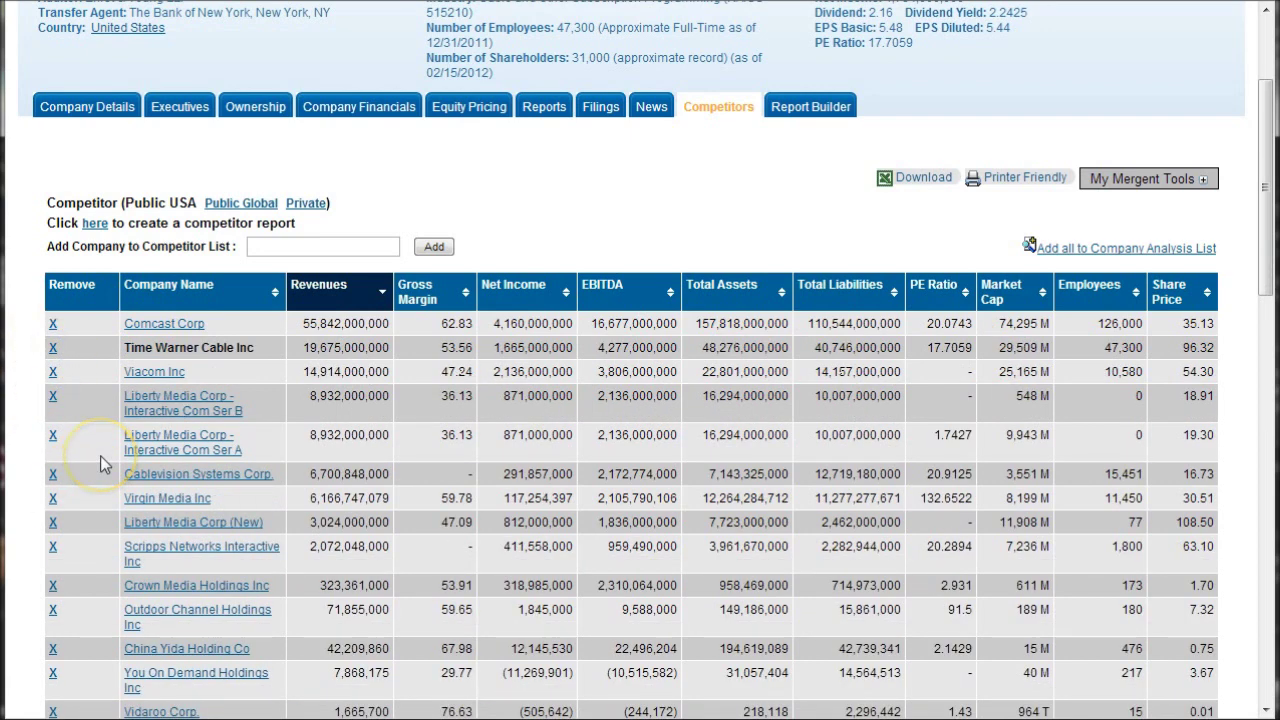
{"action": "scroll", "coordinate": [100, 455], "scroll_direction": "down", "scroll_amount": 1}
{"action": "scroll", "coordinate": [520, 450], "scroll_direction": "up", "scroll_amount": 2}
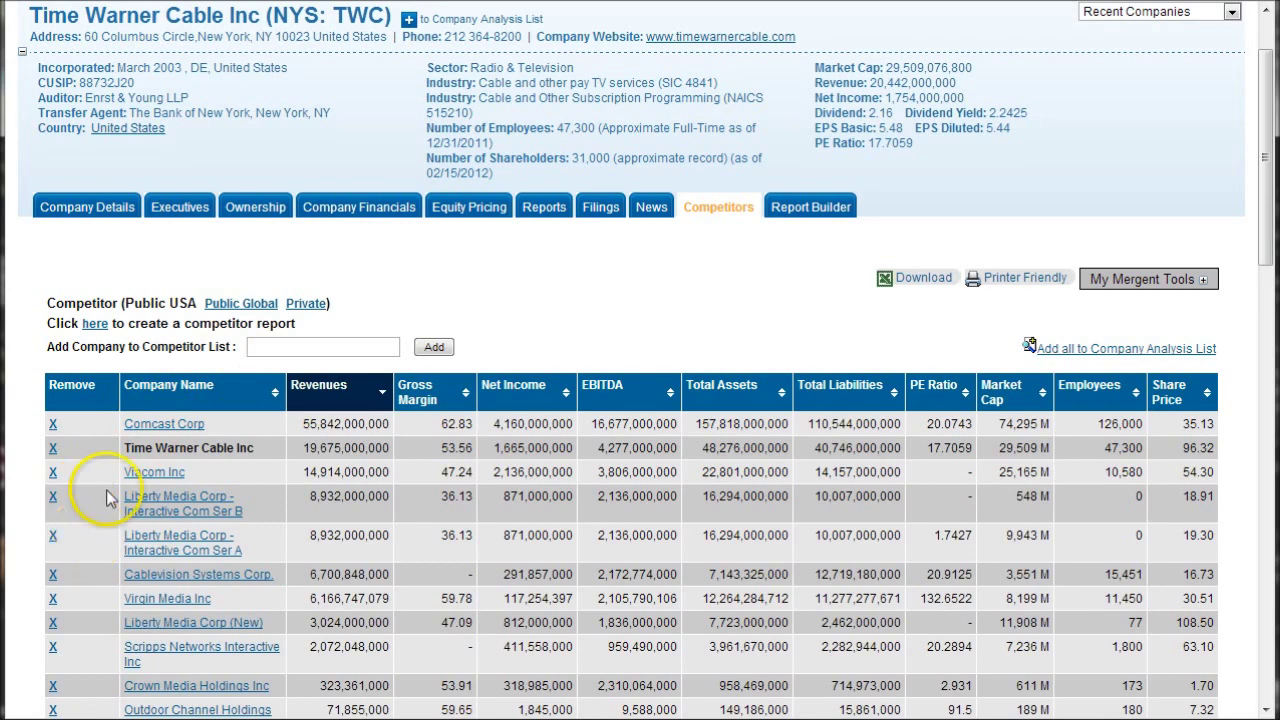
{"action": "scroll", "coordinate": [275, 370], "scroll_direction": "down", "scroll_amount": 1}
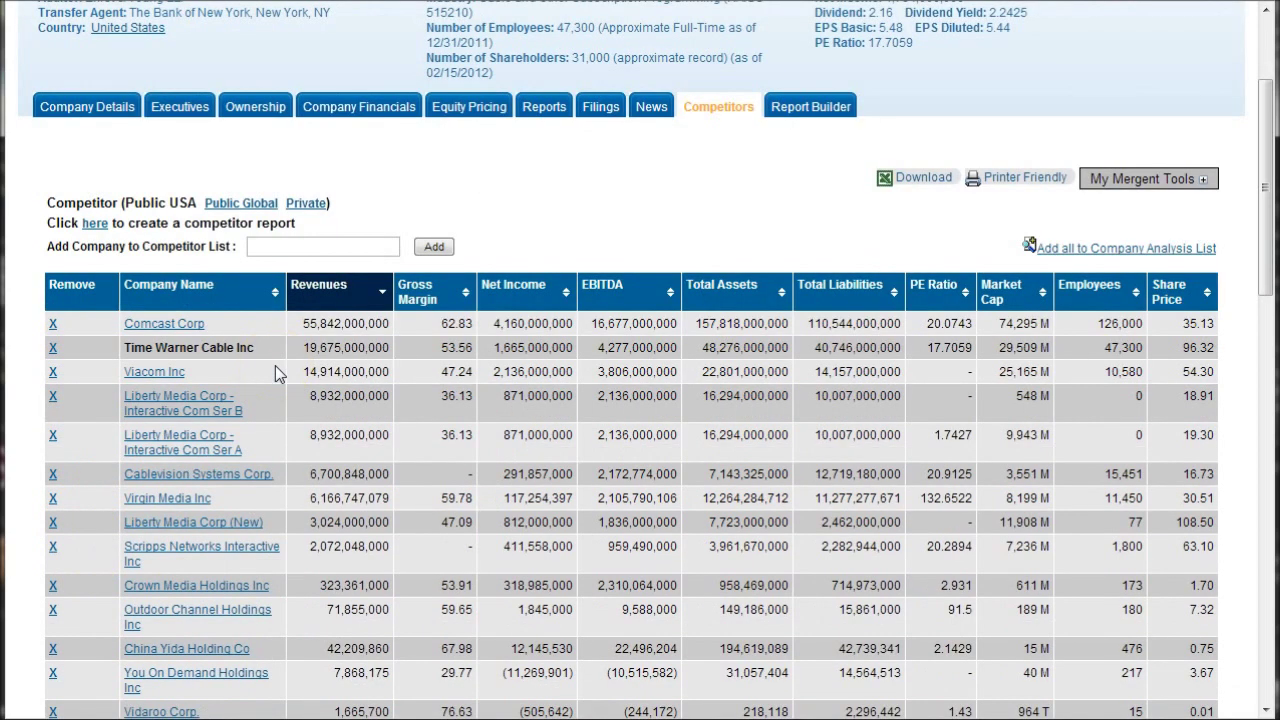
{"action": "scroll", "coordinate": [276, 370], "scroll_direction": "down", "scroll_amount": 2}
{"action": "scroll", "coordinate": [275, 365], "scroll_direction": "up", "scroll_amount": 3}
{"action": "left_click", "coordinate": [277, 348]}
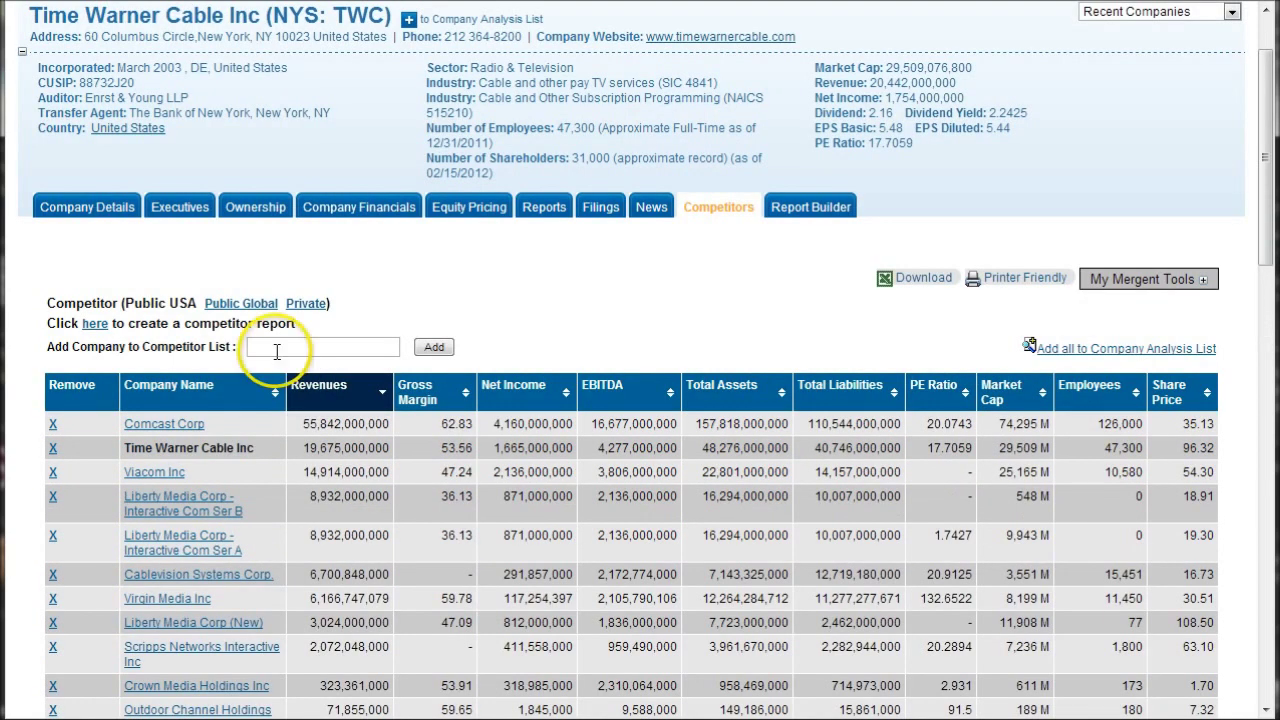
{"action": "type", "text": "direct"}
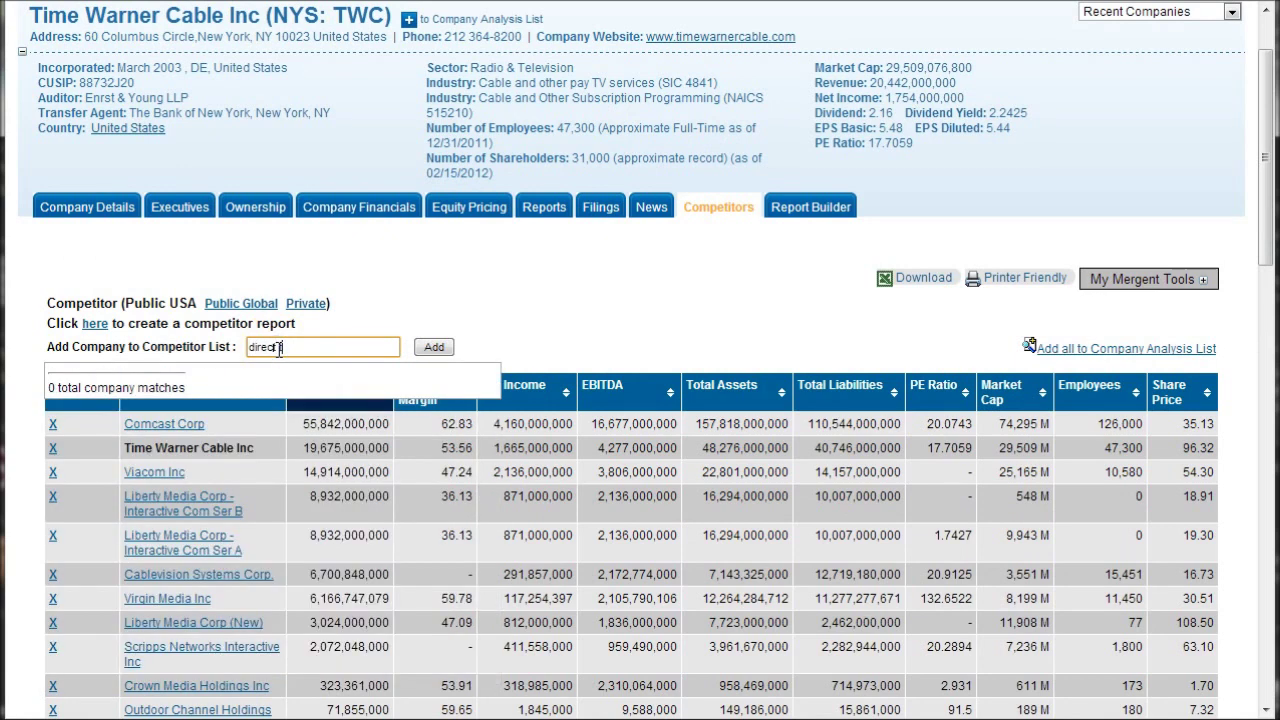
{"action": "key", "text": "BackSpace"}
{"action": "key", "text": "BackSpace"}
{"action": "key", "text": "BackSpace"}
{"action": "key", "text": "BackSpace"}
{"action": "key", "text": "BackSpace"}
{"action": "key", "text": "BackSpace"}
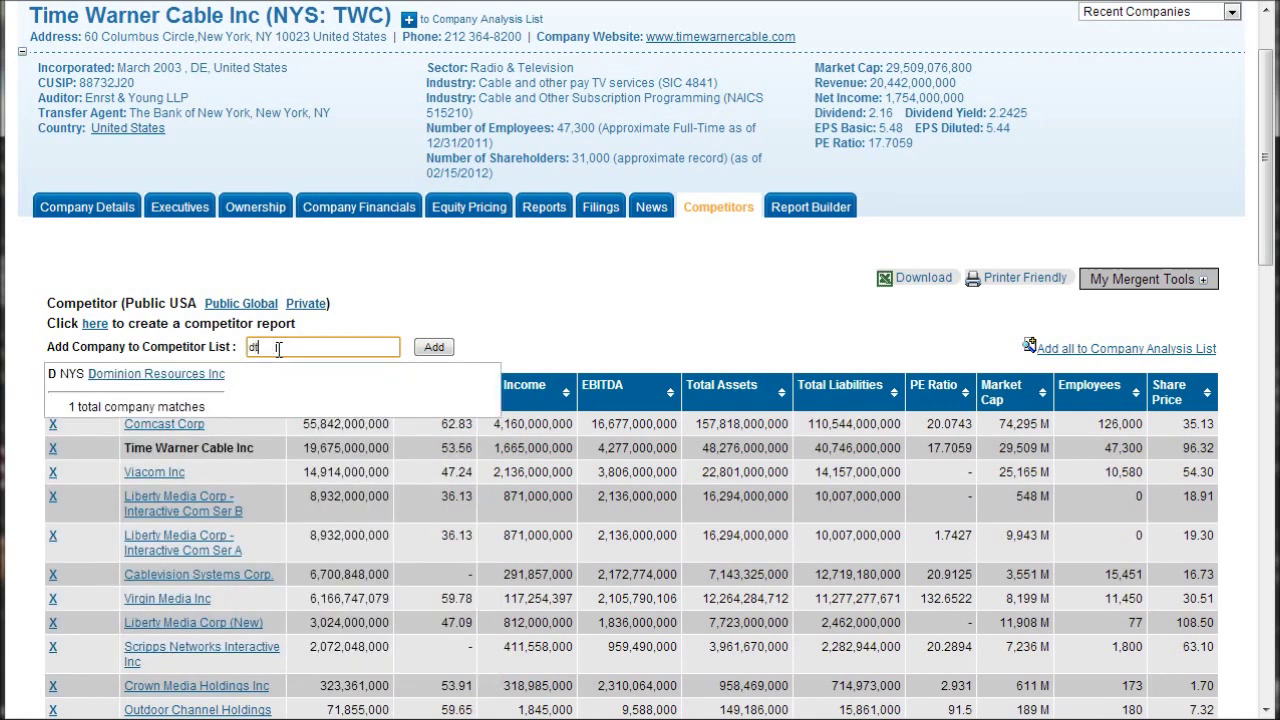
Find DIRECTV by its symbol dtv and add it to the competitor list
{"action": "type", "text": "tv"}
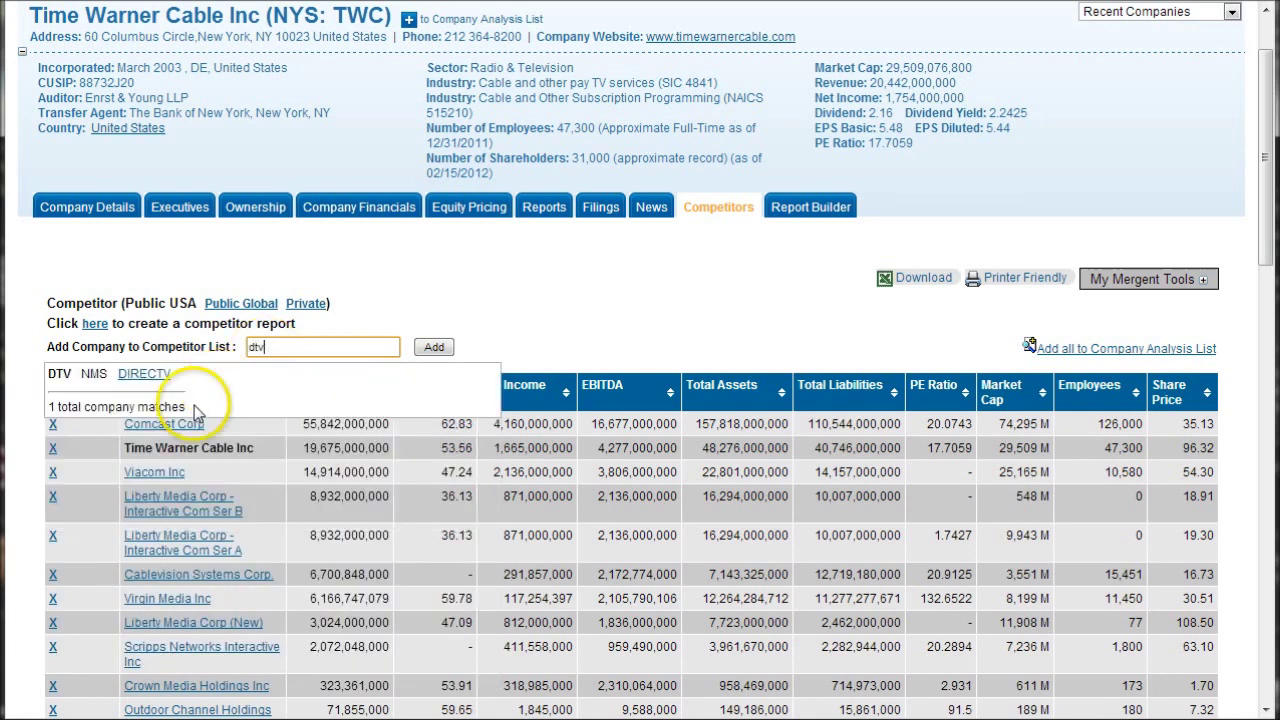
{"action": "left_click", "coordinate": [166, 372]}
{"action": "left_click", "coordinate": [434, 347]}
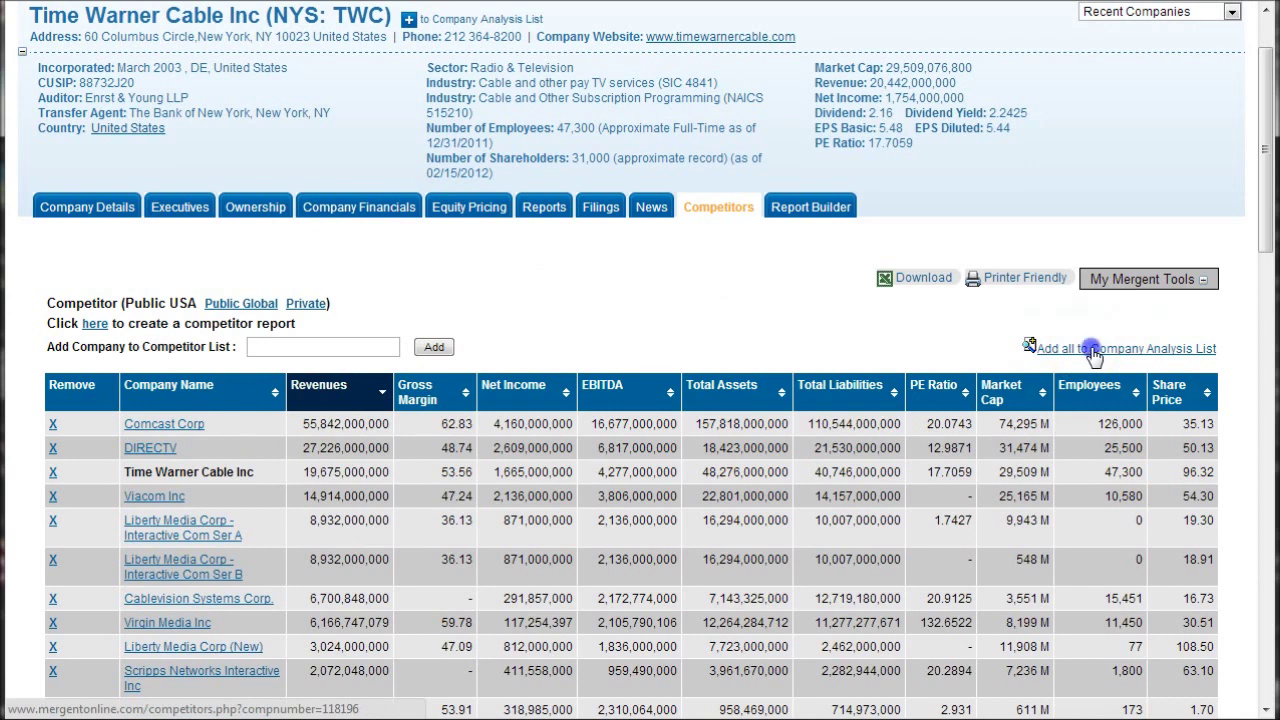
Add all companies in the competitor list to the Company Analysis List
{"action": "left_click", "coordinate": [1093, 352]}
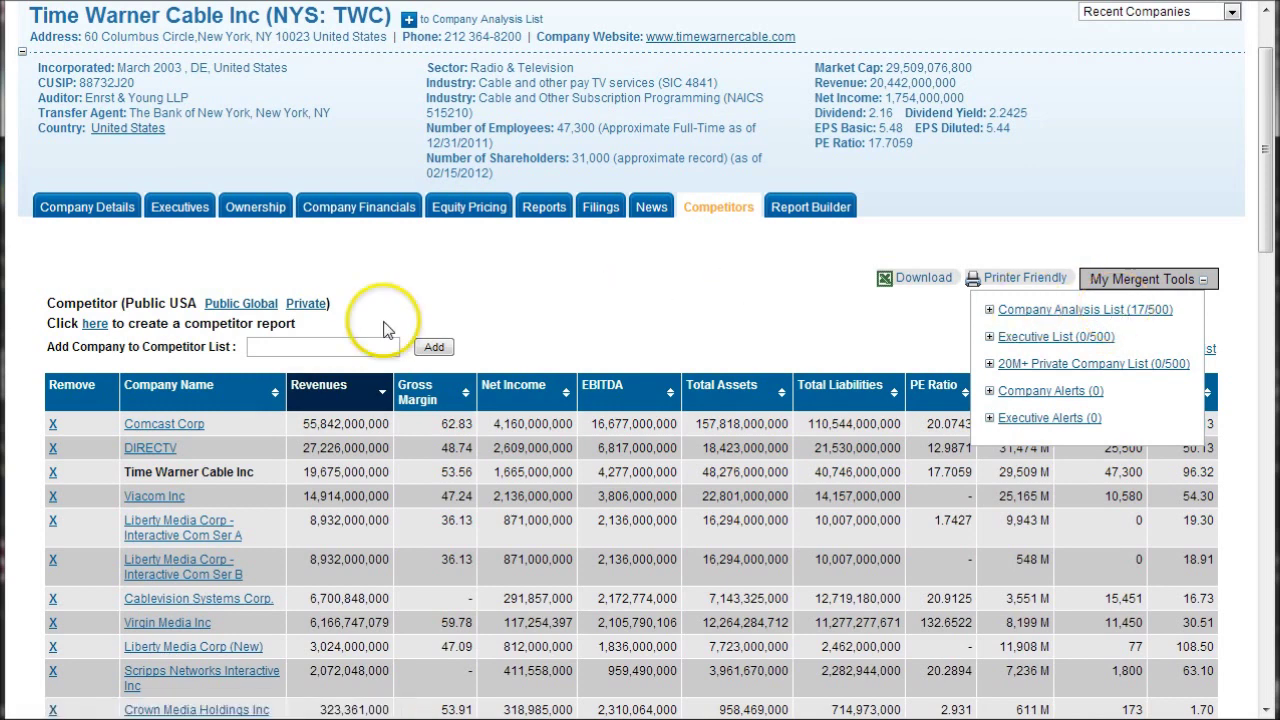
{"action": "left_click", "coordinate": [286, 346]}
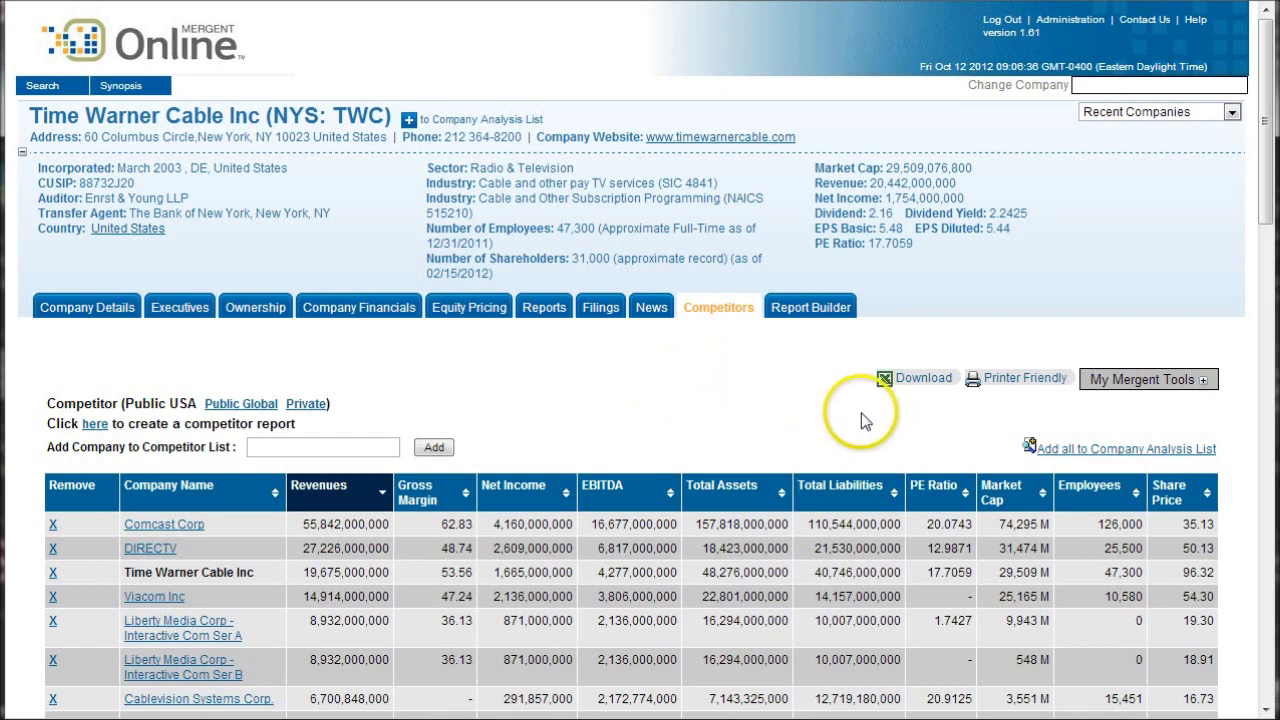
{"action": "left_click", "coordinate": [1077, 452]}
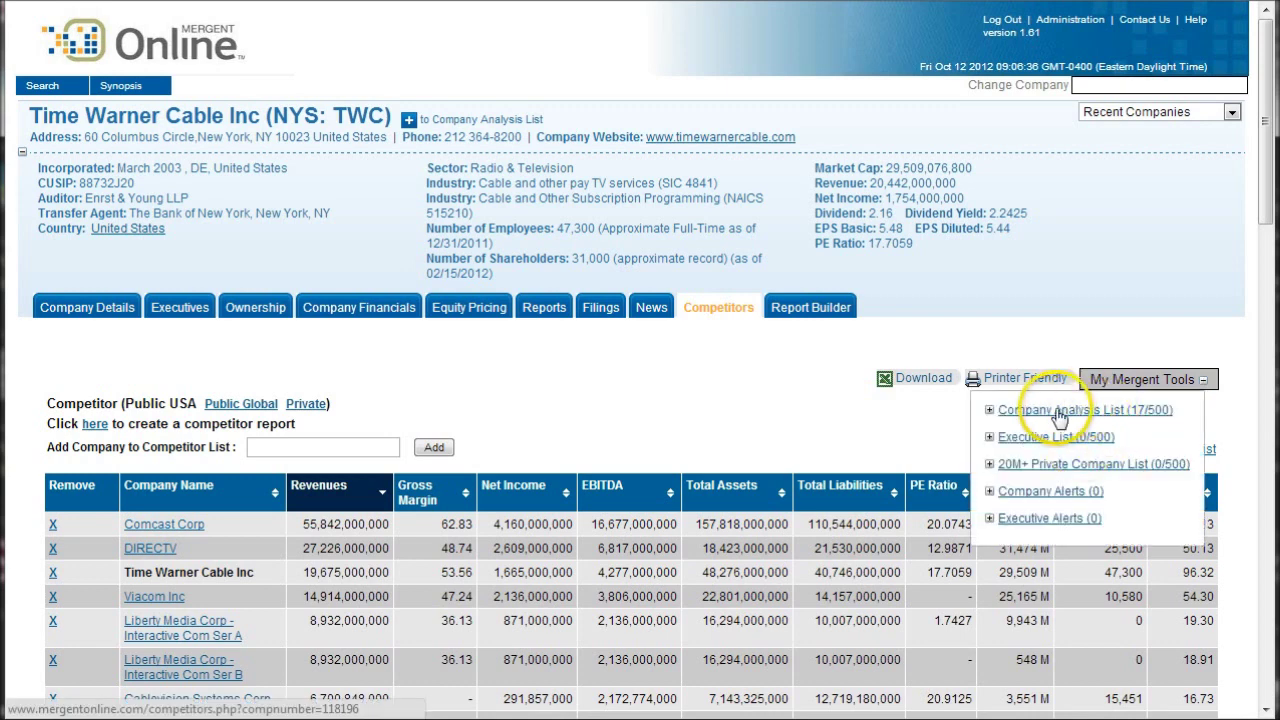
Start a Company Comparison Report from the Company Analysis List and include all listed companies in it
{"action": "left_click", "coordinate": [1043, 417]}
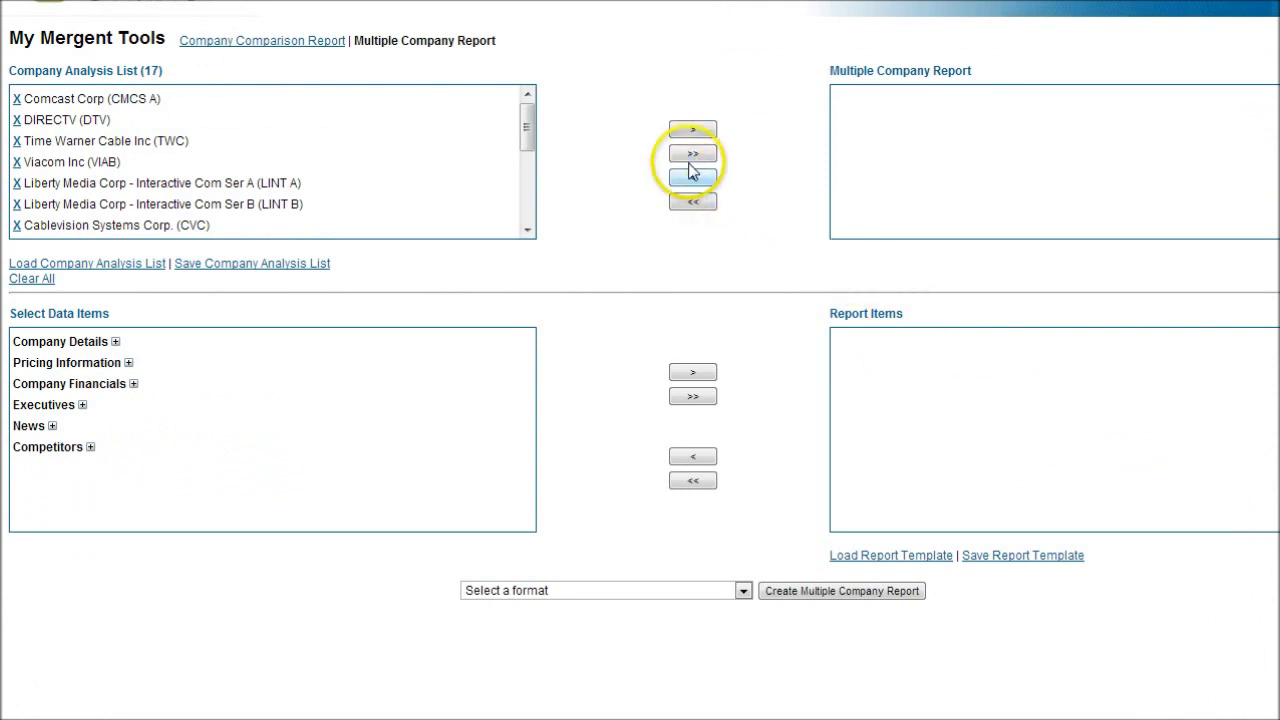
{"action": "left_click", "coordinate": [258, 52]}
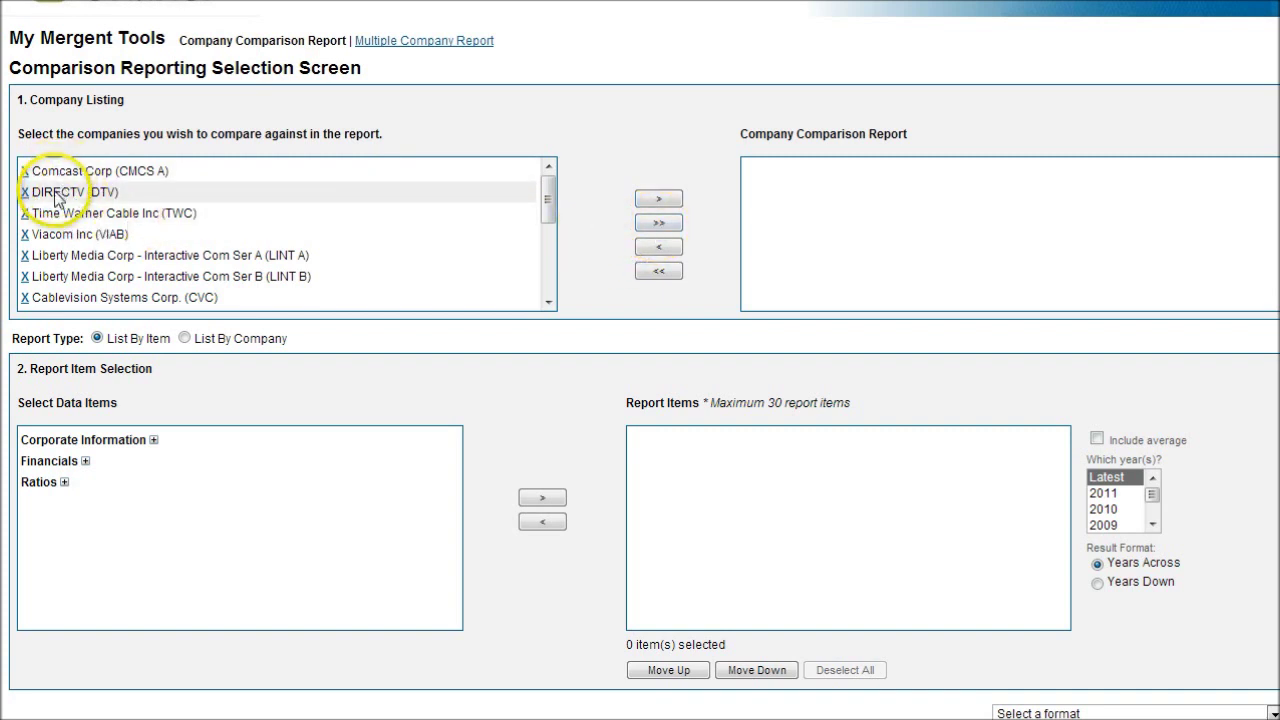
{"action": "left_click", "coordinate": [656, 224]}
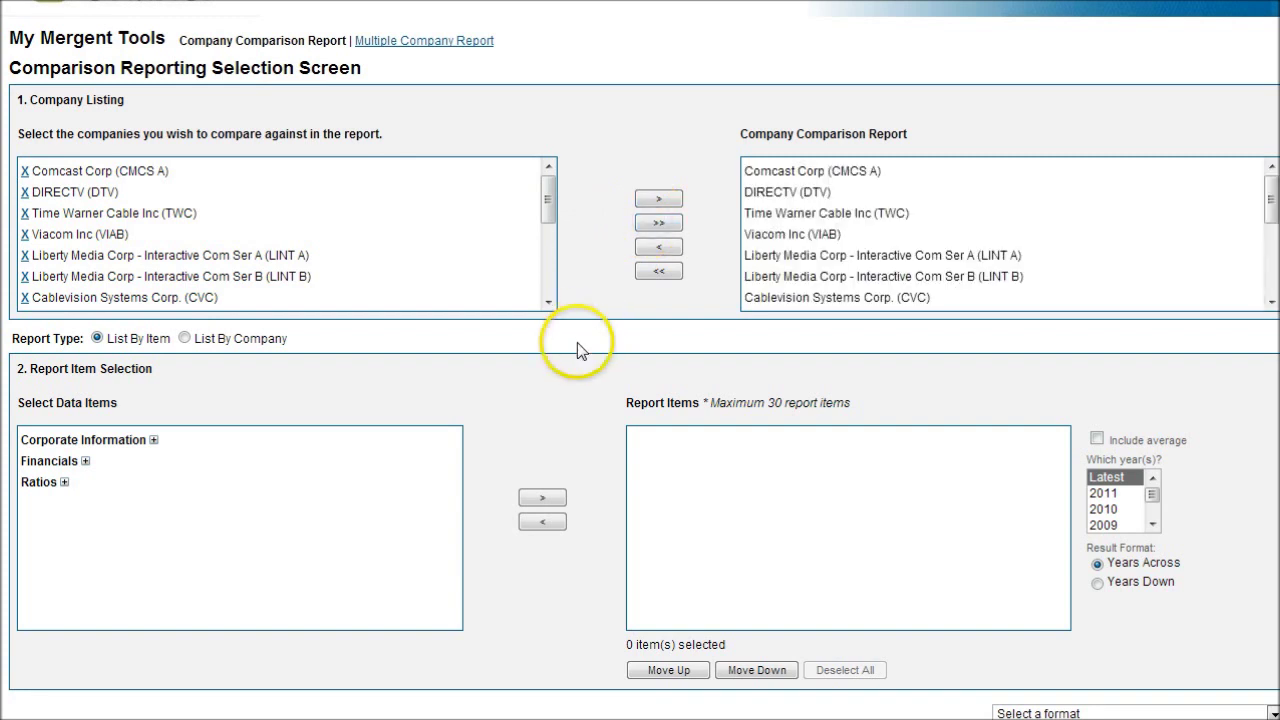
Add the ratios EBITDA Margin %, Gross Margin %, Inventory Turnover and Inventories % TA to the report items
{"action": "left_click", "coordinate": [64, 482]}
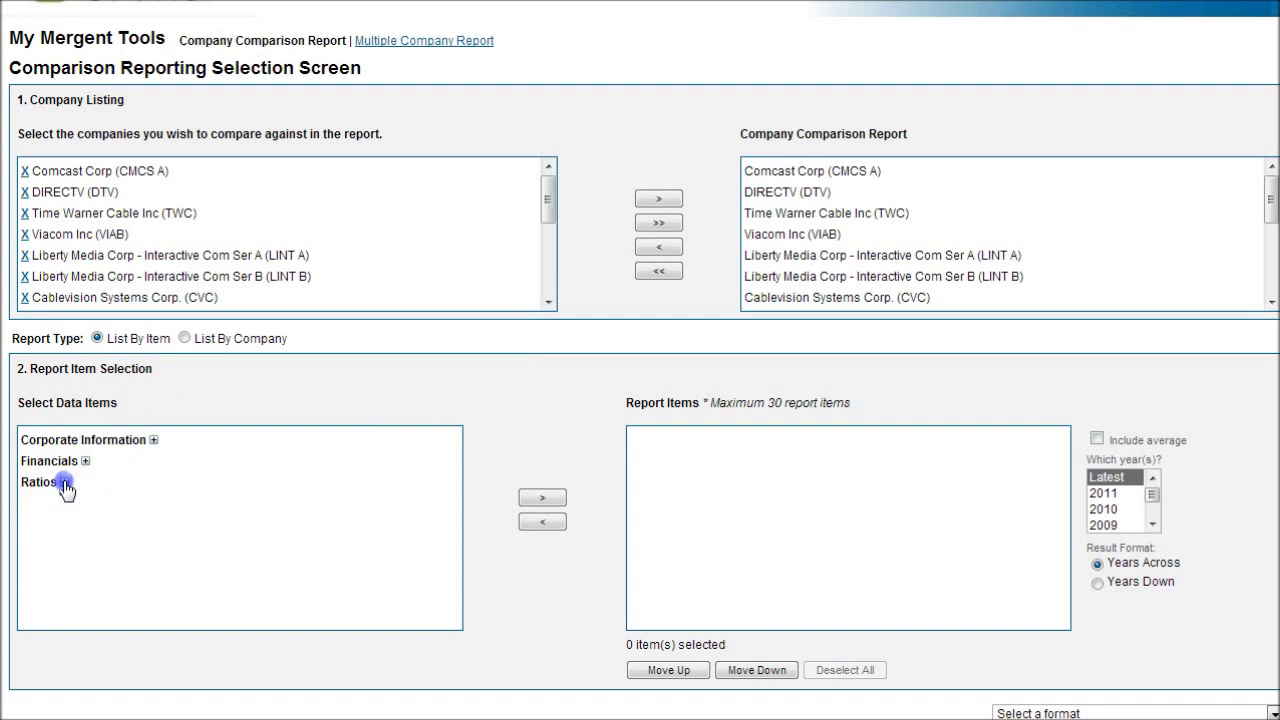
{"action": "scroll", "coordinate": [112, 485], "scroll_direction": "down", "scroll_amount": 2}
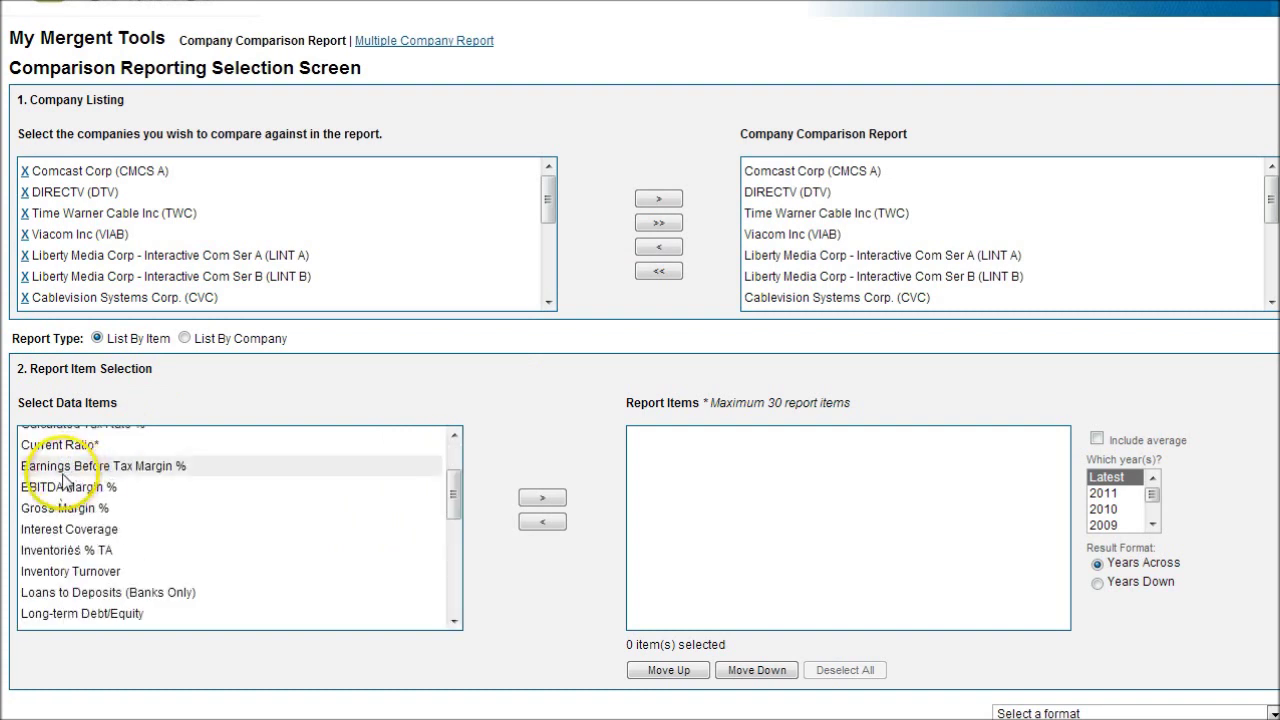
{"action": "left_click", "coordinate": [68, 487]}
{"action": "left_click", "coordinate": [543, 499]}
{"action": "left_click", "coordinate": [135, 508]}
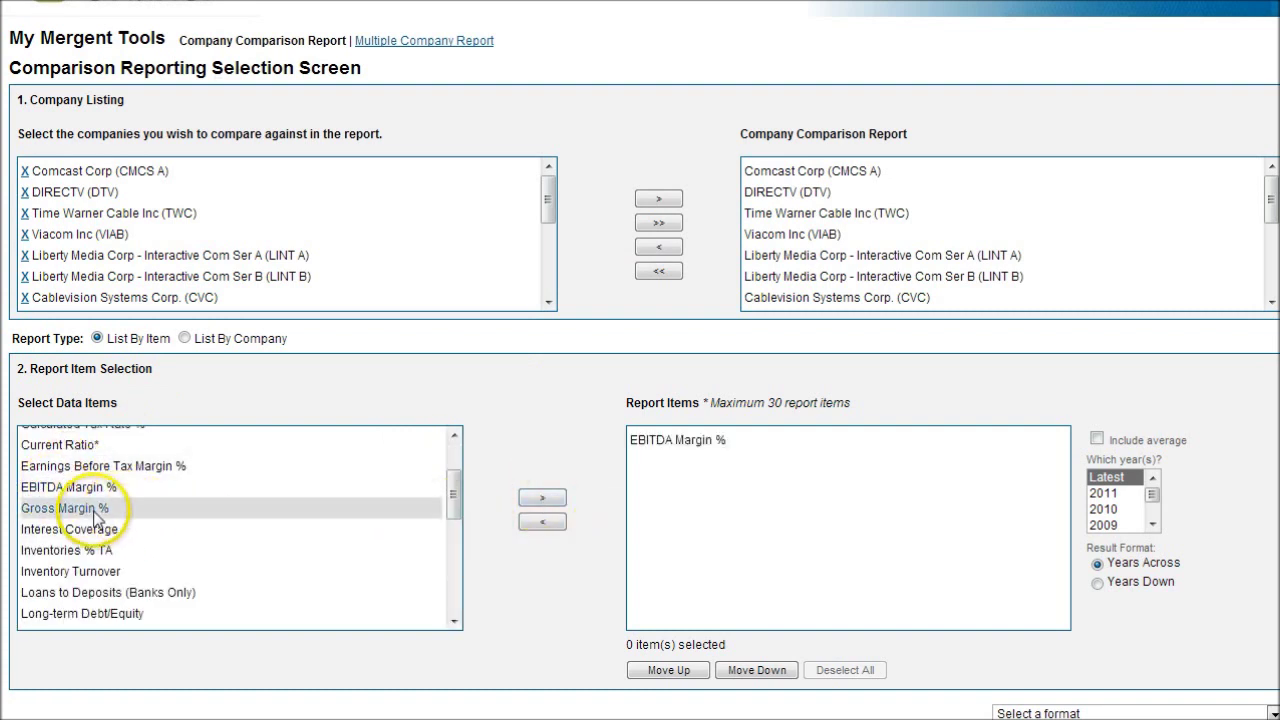
{"action": "left_click", "coordinate": [542, 497]}
{"action": "left_click", "coordinate": [152, 572]}
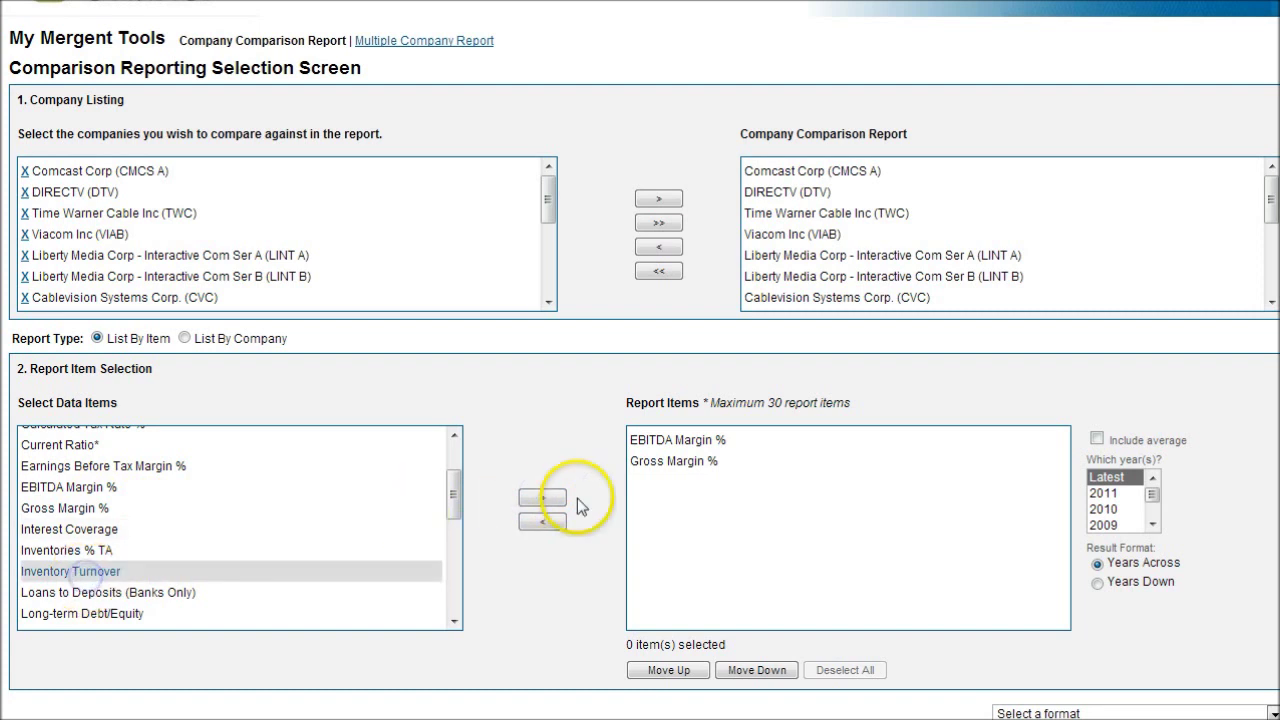
{"action": "left_click", "coordinate": [542, 497]}
{"action": "left_click", "coordinate": [145, 550]}
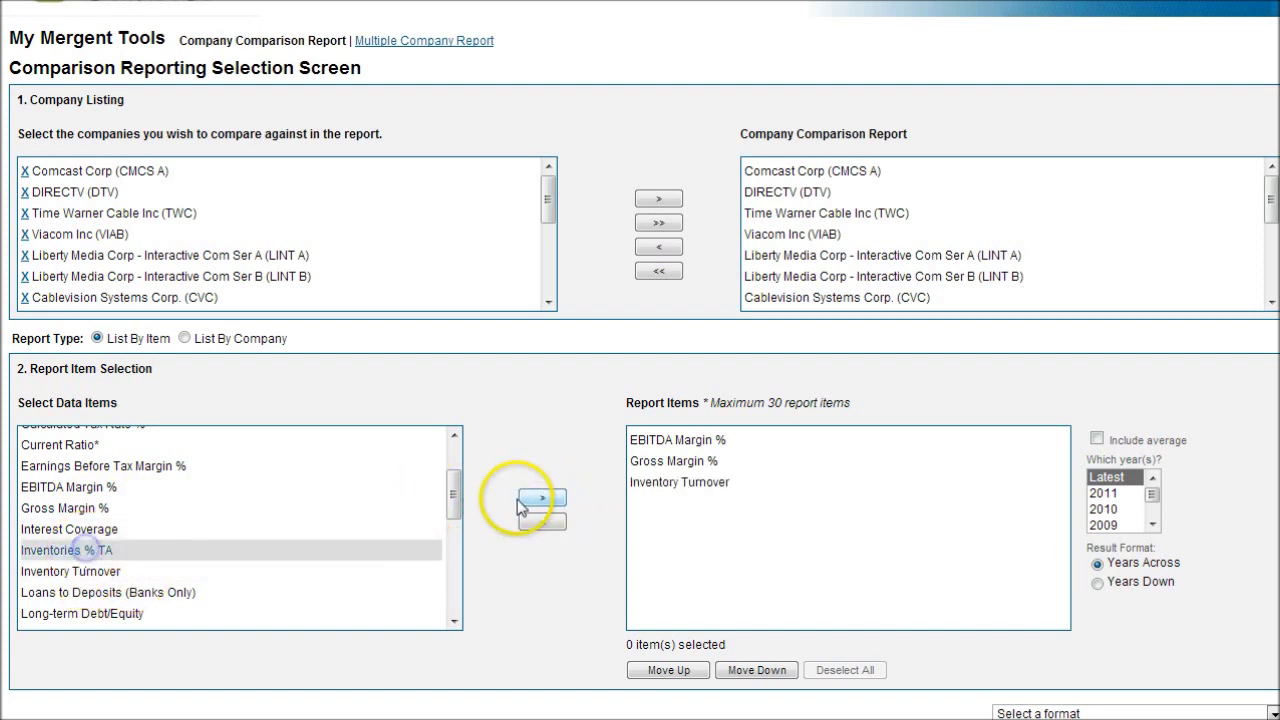
{"action": "left_click", "coordinate": [542, 497]}
Add the ratios Quick Ratio, Operating Margin % and Net Profit Margin % to the report items
{"action": "scroll", "coordinate": [58, 555], "scroll_direction": "down", "scroll_amount": 2}
{"action": "scroll", "coordinate": [58, 558], "scroll_direction": "down", "scroll_amount": 4}
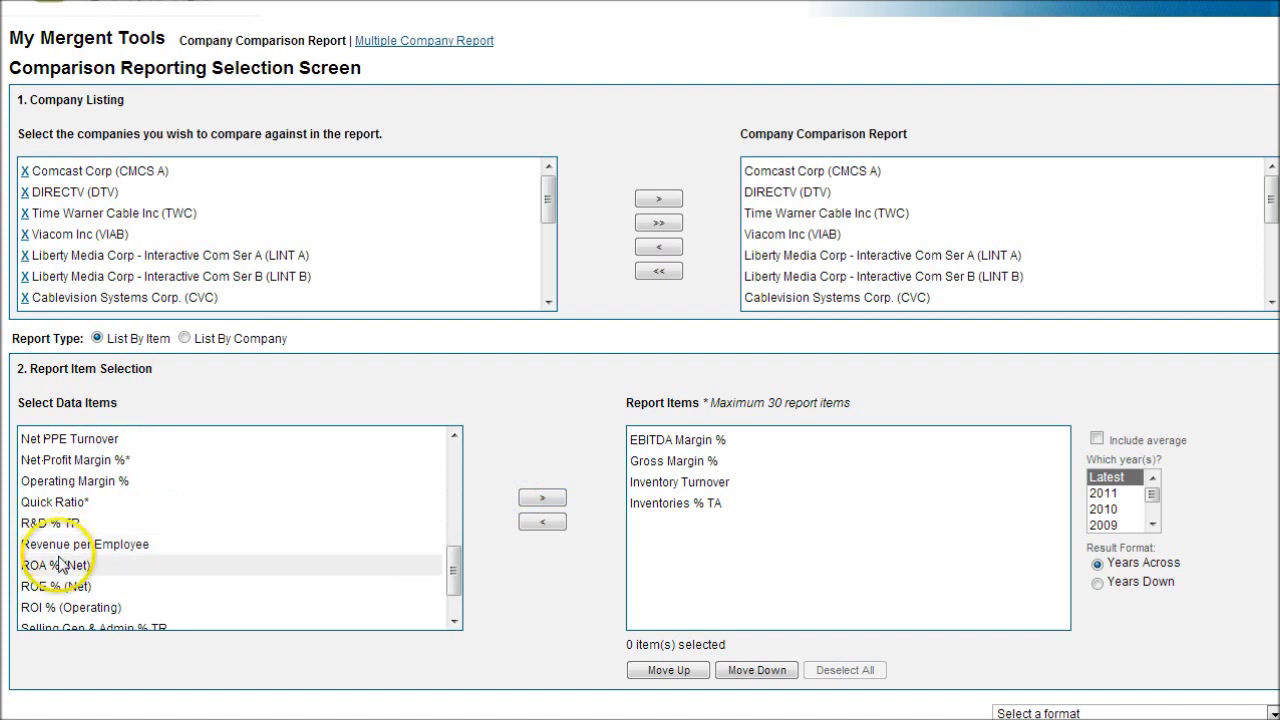
{"action": "left_click", "coordinate": [65, 502]}
{"action": "left_click", "coordinate": [530, 498]}
{"action": "left_click", "coordinate": [60, 481]}
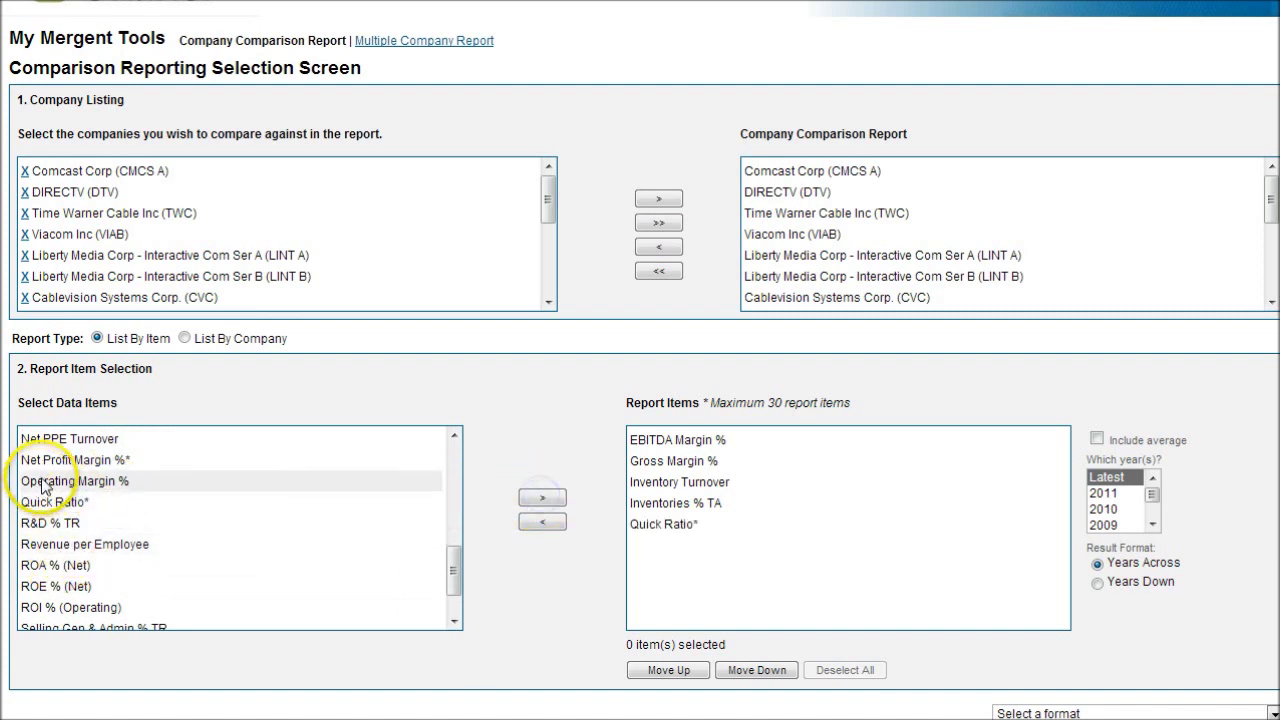
{"action": "left_click", "coordinate": [535, 500]}
{"action": "left_click", "coordinate": [70, 460]}
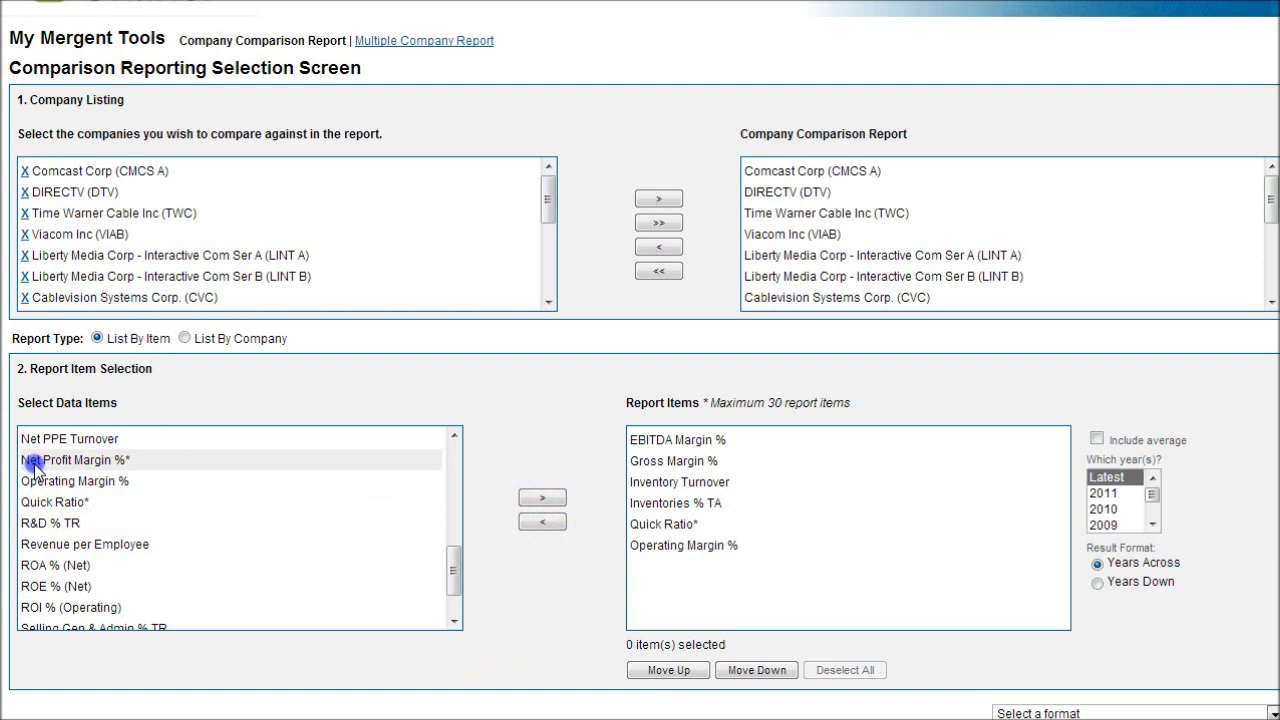
{"action": "left_click", "coordinate": [527, 503]}
Add the profitability ratios ROA % (Net), ROE % (Net) and ROI % (Operating) to the report items
{"action": "left_click", "coordinate": [400, 565]}
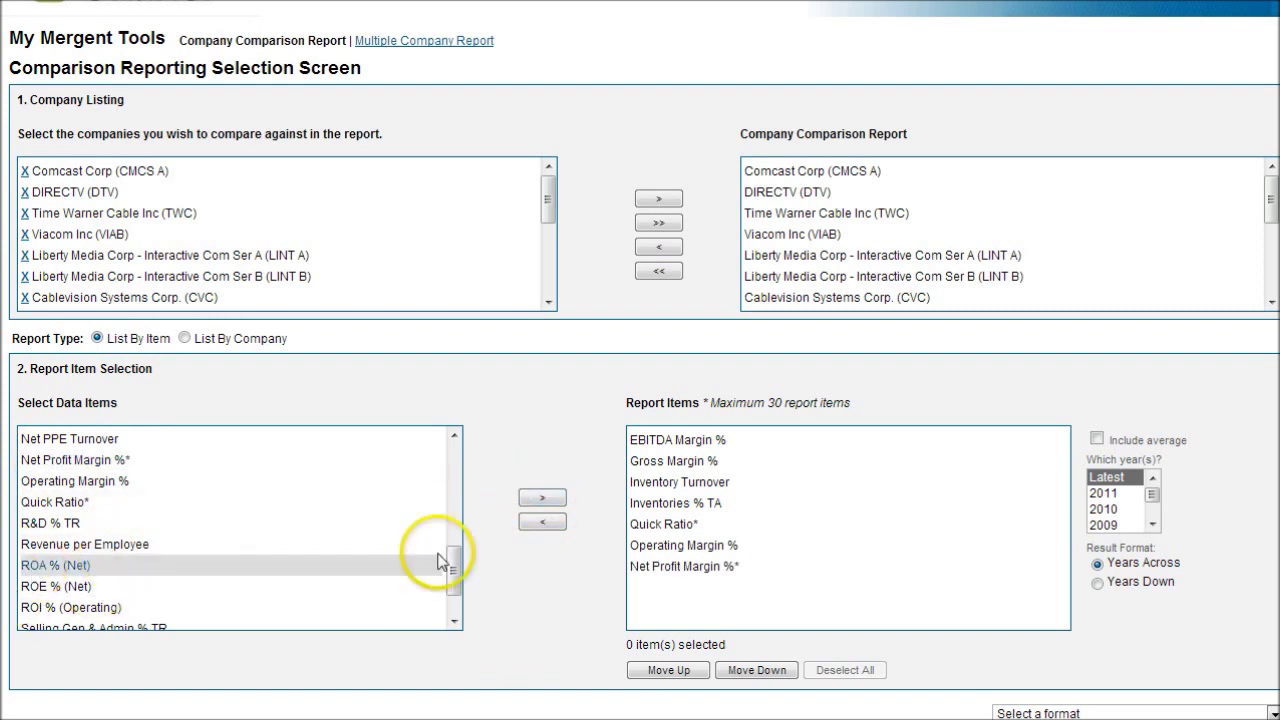
{"action": "left_click", "coordinate": [540, 498]}
{"action": "left_click", "coordinate": [62, 586]}
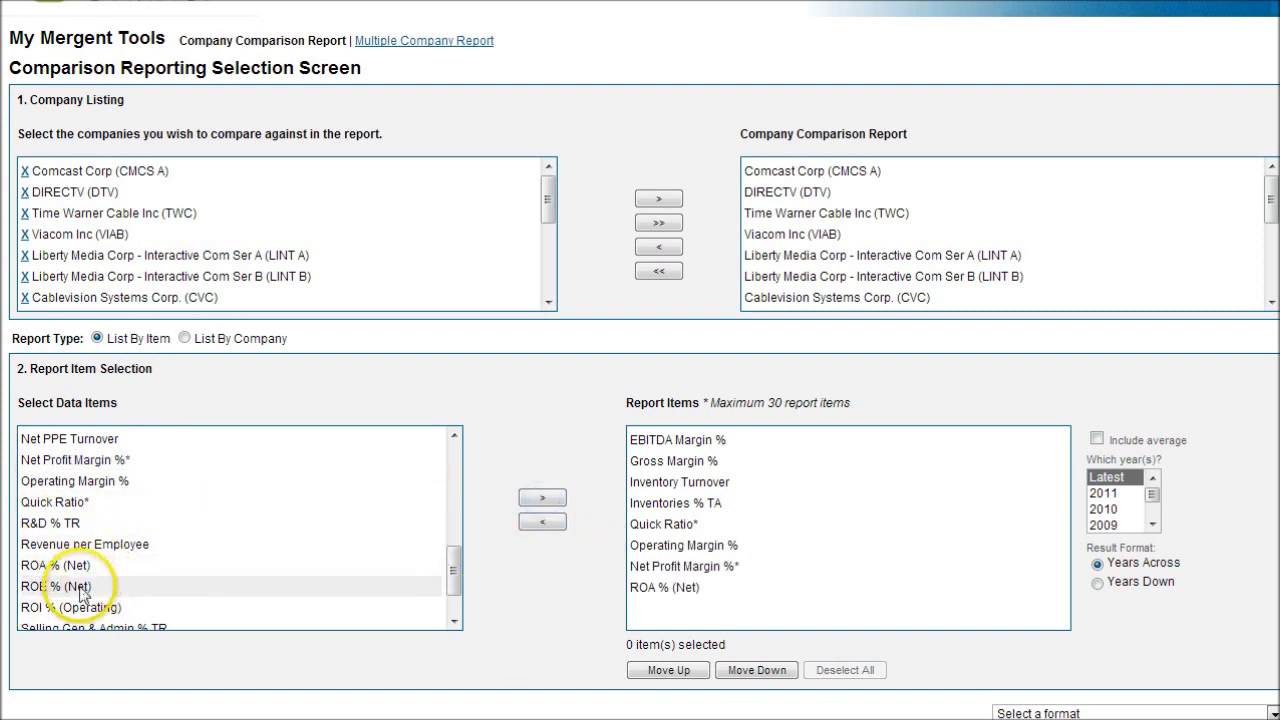
{"action": "left_click", "coordinate": [541, 497]}
{"action": "left_click", "coordinate": [46, 607]}
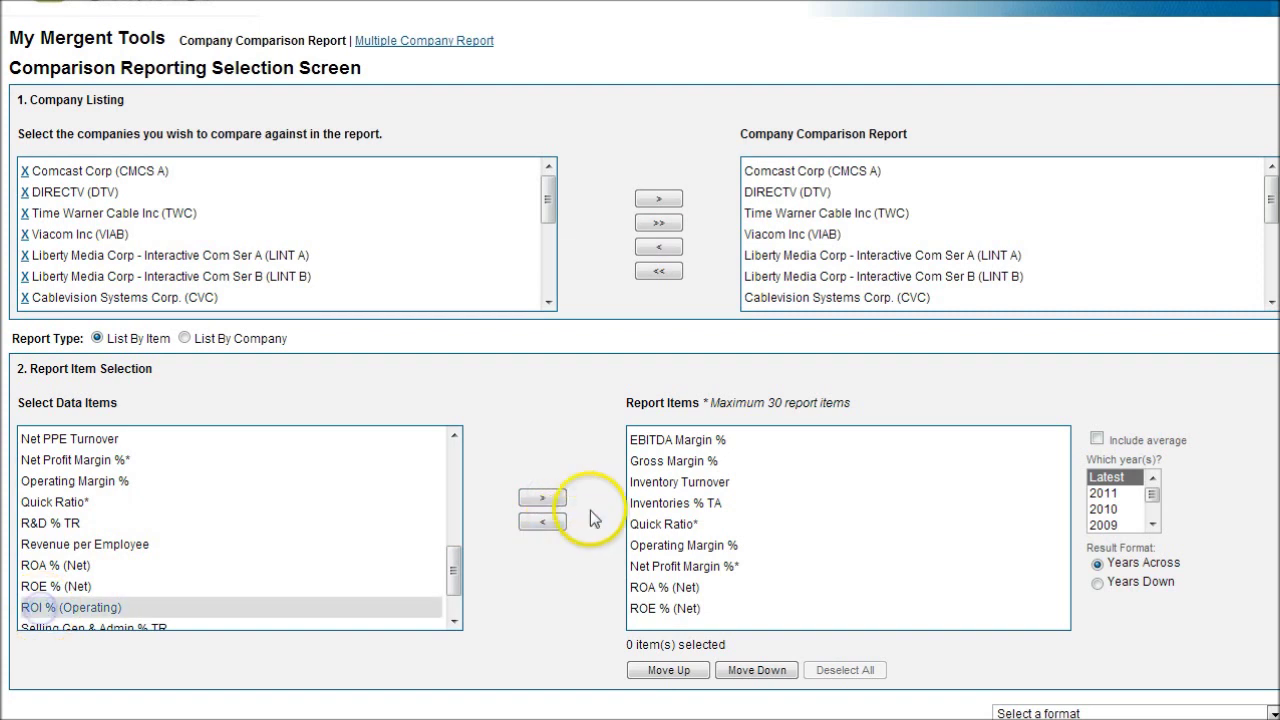
{"action": "left_click", "coordinate": [542, 497]}
{"action": "scroll", "coordinate": [276, 535], "scroll_direction": "down", "scroll_amount": 1}
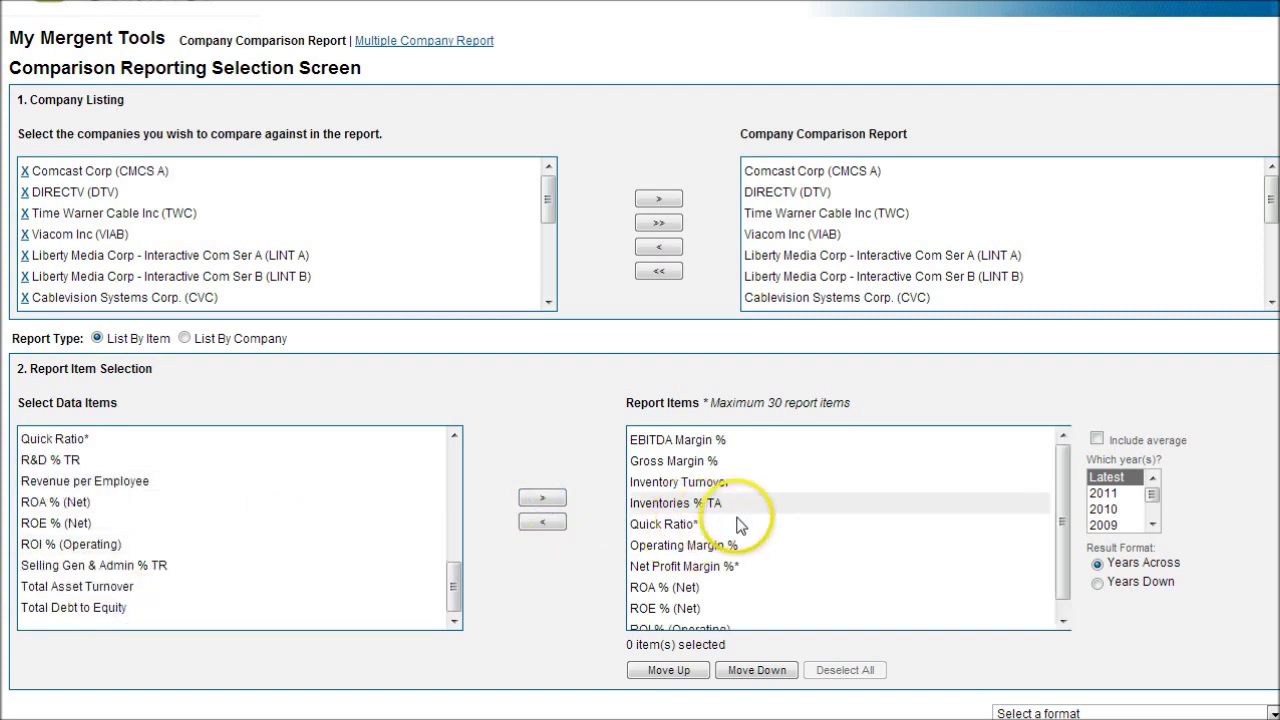
Limit the report period to Latest only and include the average in the results
{"action": "left_click", "coordinate": [1108, 525], "text": "shift"}
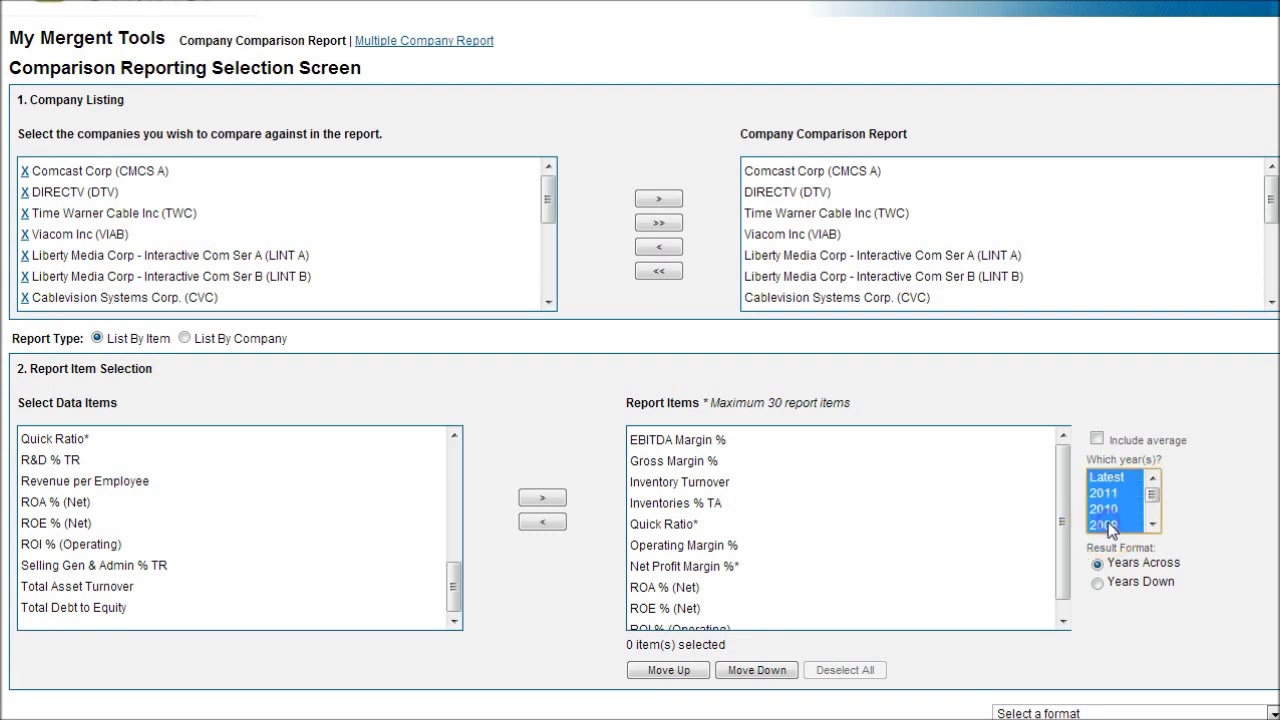
{"action": "left_click", "coordinate": [1107, 479]}
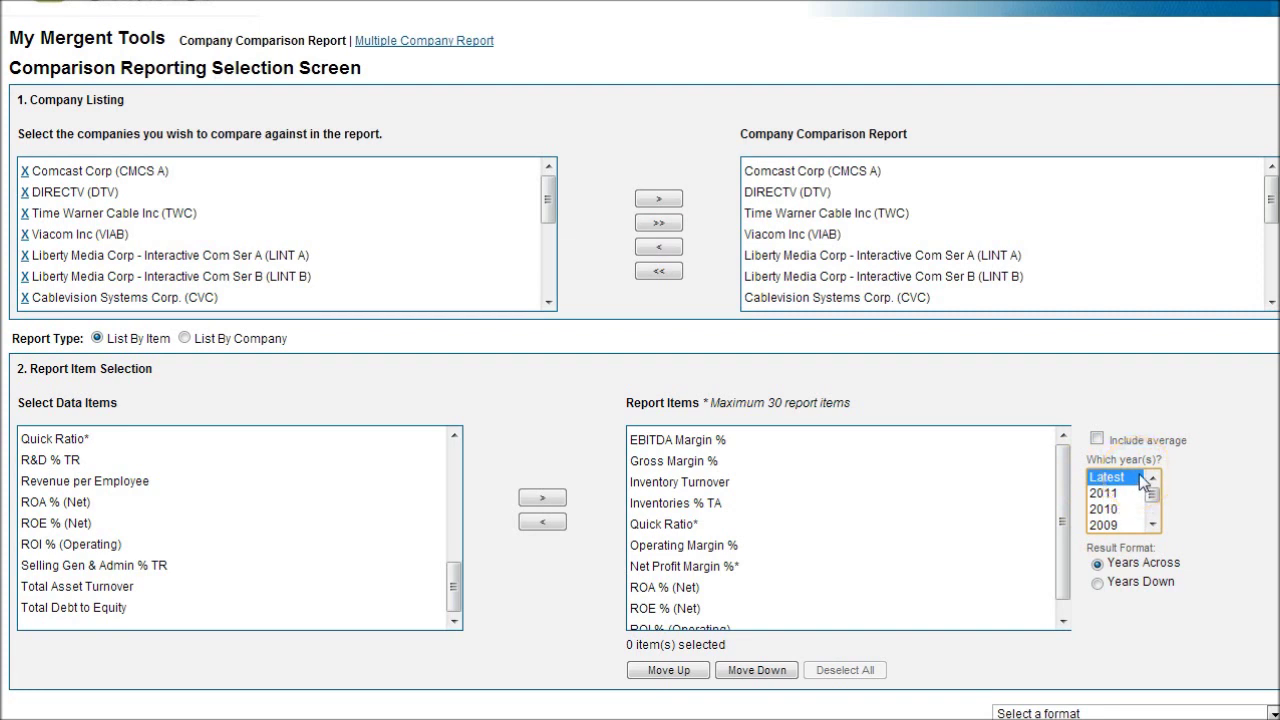
{"action": "left_click", "coordinate": [1097, 438]}
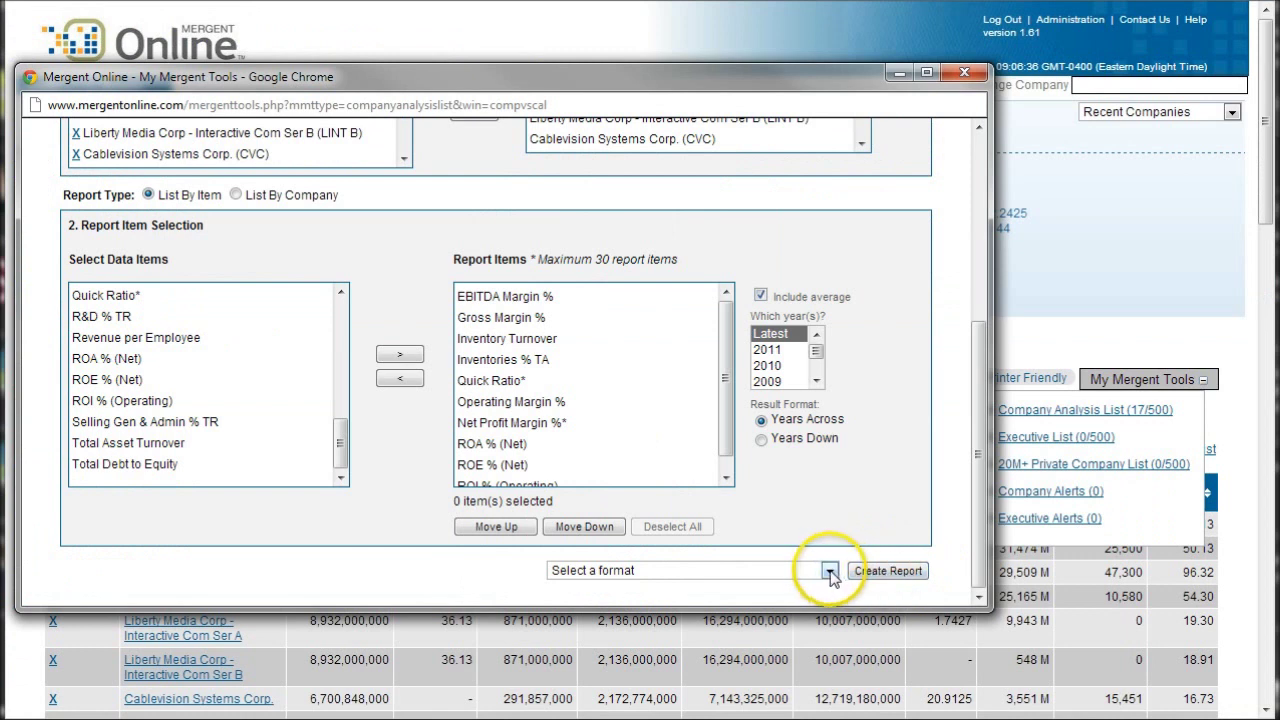
Create the comparison report in HTML format
{"action": "left_click", "coordinate": [829, 570]}
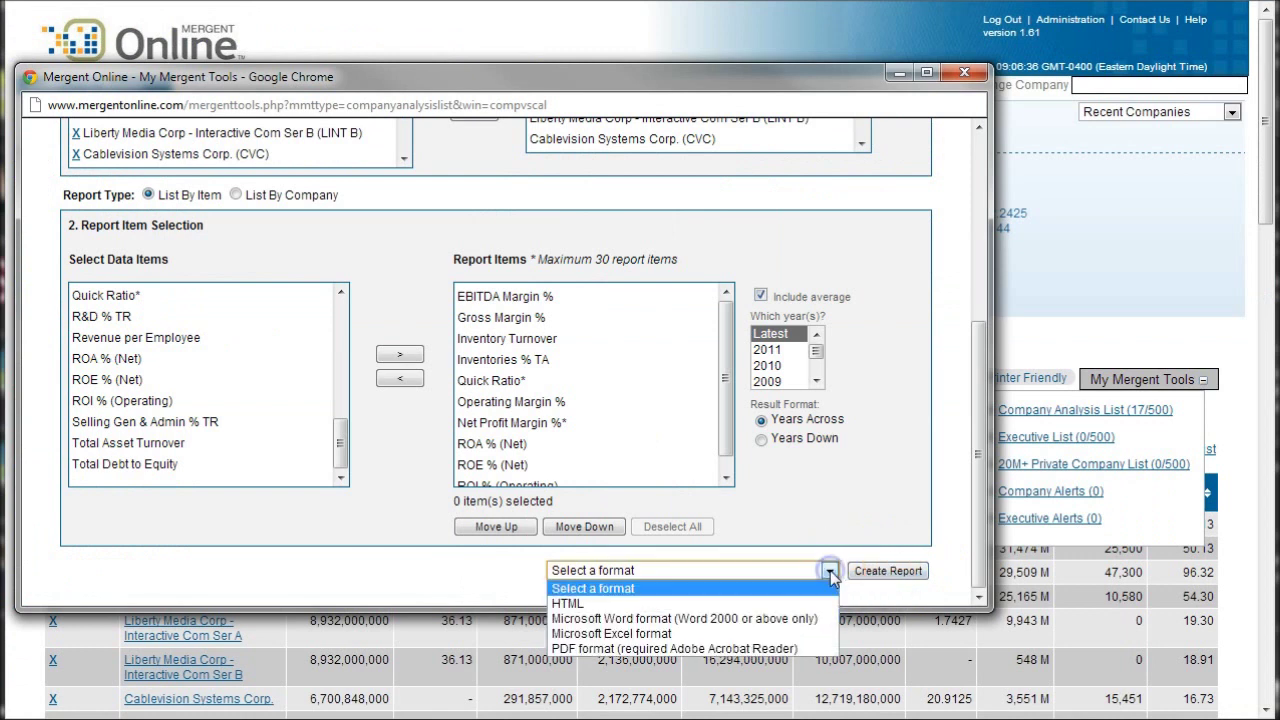
{"action": "left_click", "coordinate": [595, 606]}
{"action": "left_click", "coordinate": [889, 572]}
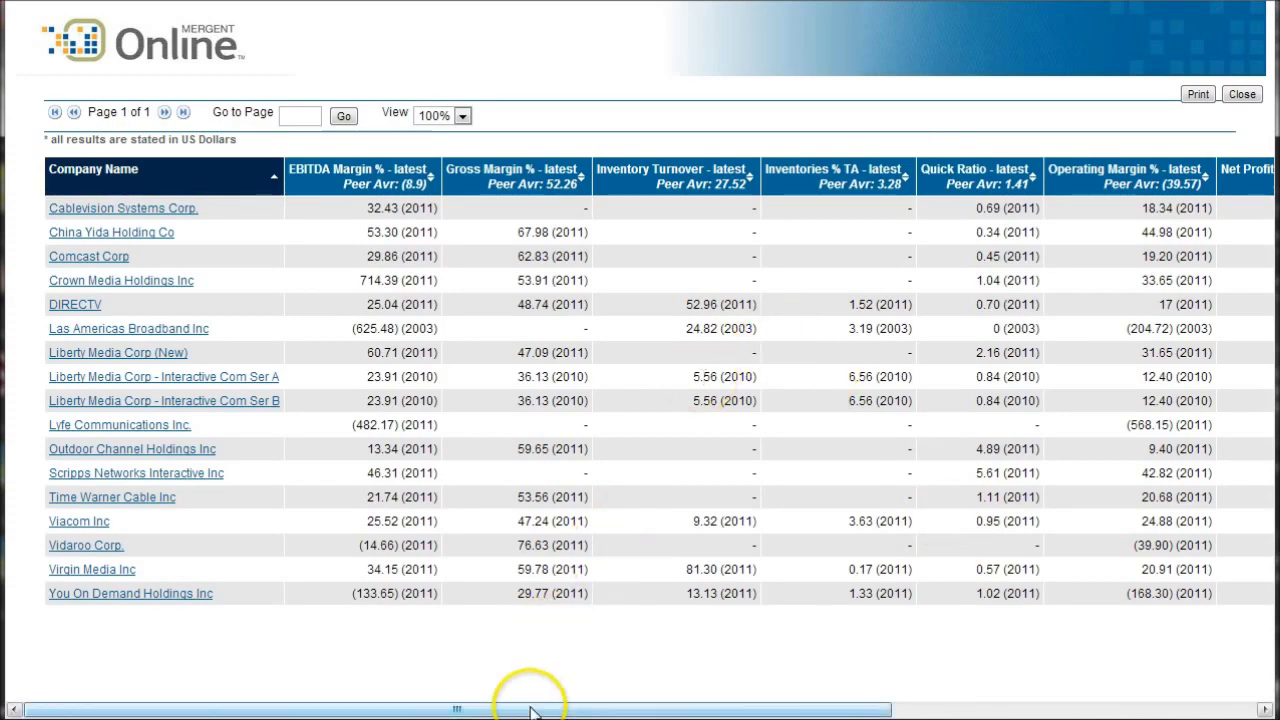
Examine the companies' ratios and peer averages across all report columns, from EBITDA Margin % to ROI % (Operating)
{"action": "left_click_drag", "start_coordinate": [530, 712], "coordinate": [756, 712]}
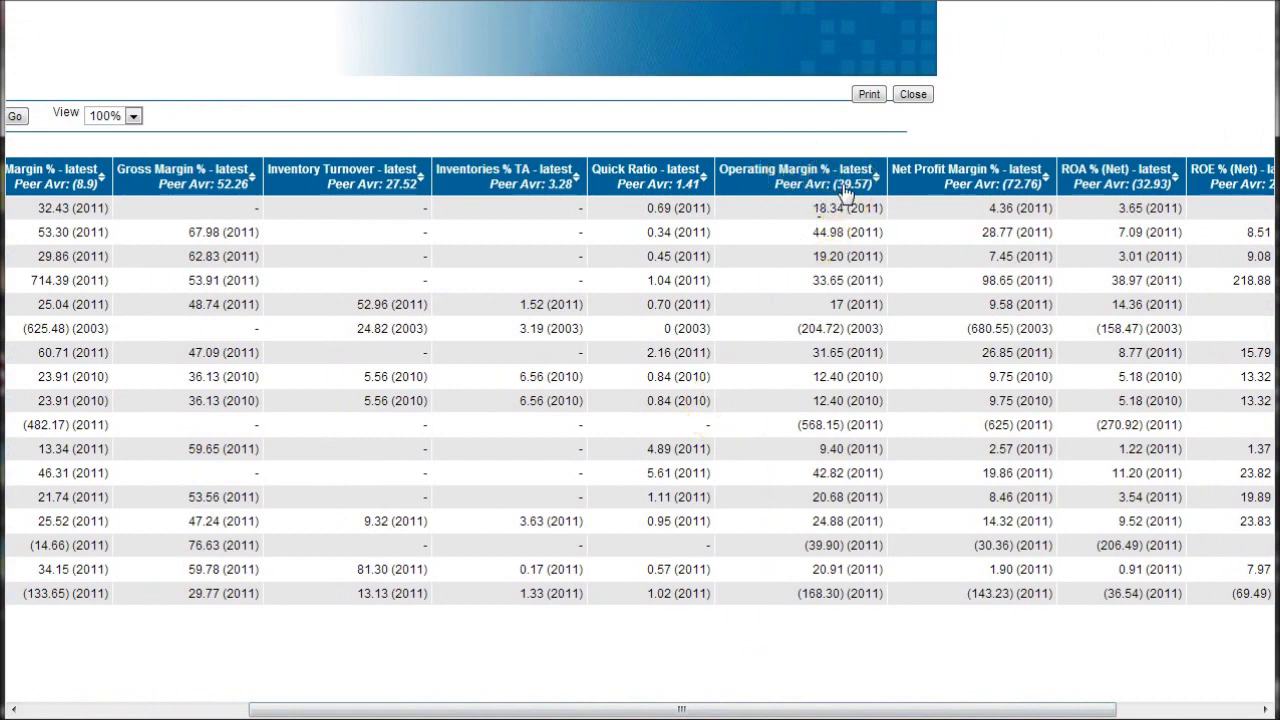
{"action": "left_click_drag", "start_coordinate": [766, 710], "coordinate": [521, 712]}
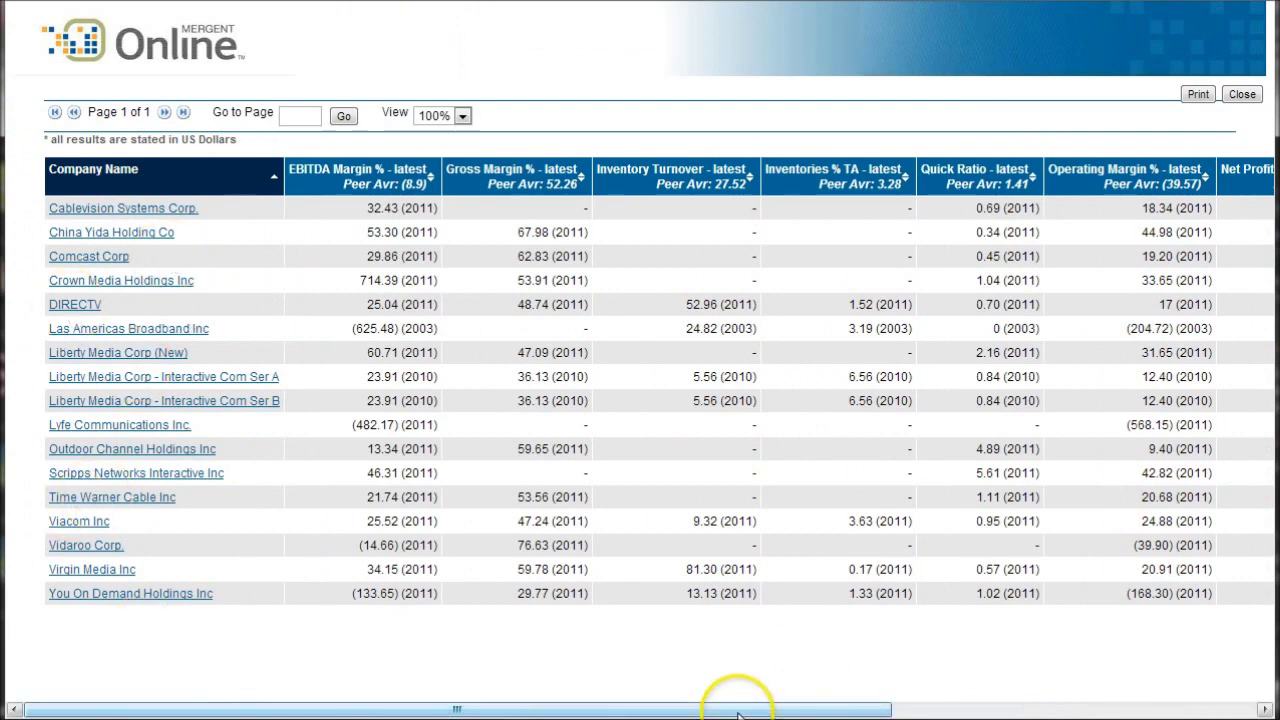
{"action": "left_click_drag", "start_coordinate": [737, 713], "coordinate": [1075, 716]}
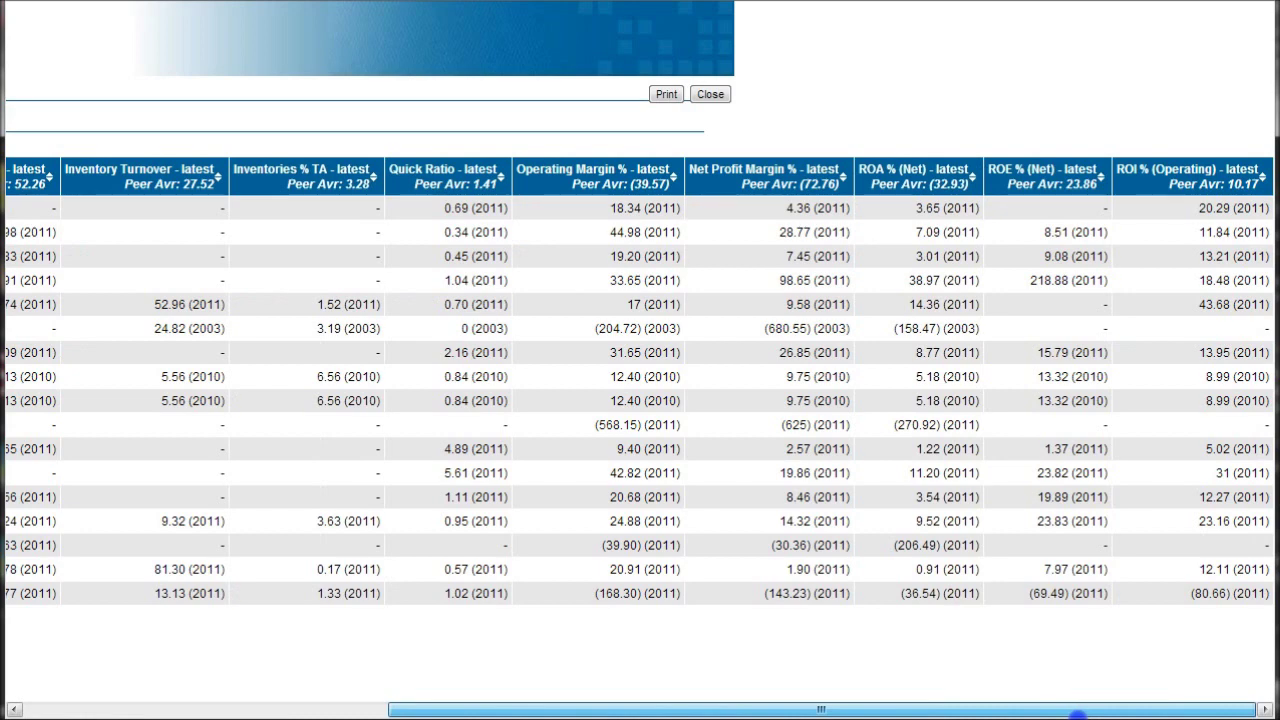
{"action": "left_click", "coordinate": [1037, 714]}
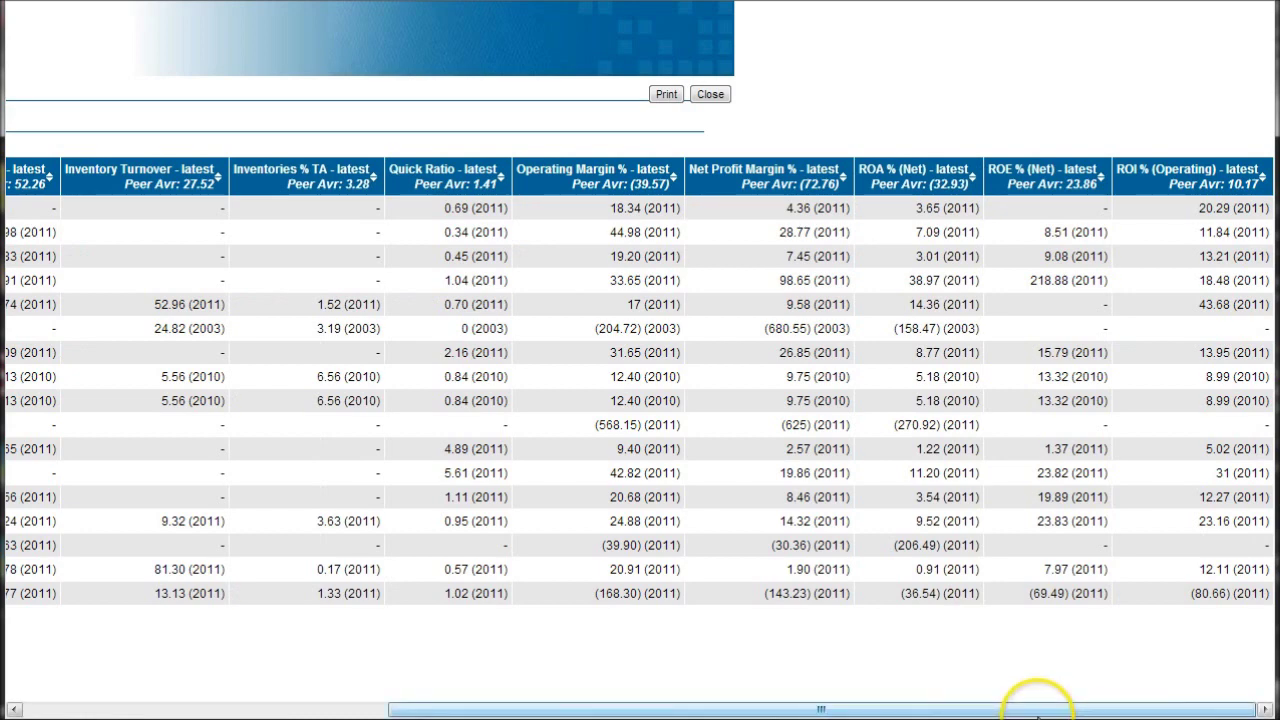
{"action": "left_click_drag", "start_coordinate": [1037, 714], "coordinate": [460, 705]}
Sort the comparison report by EBITDA Margin %
{"action": "left_click", "coordinate": [370, 180]}
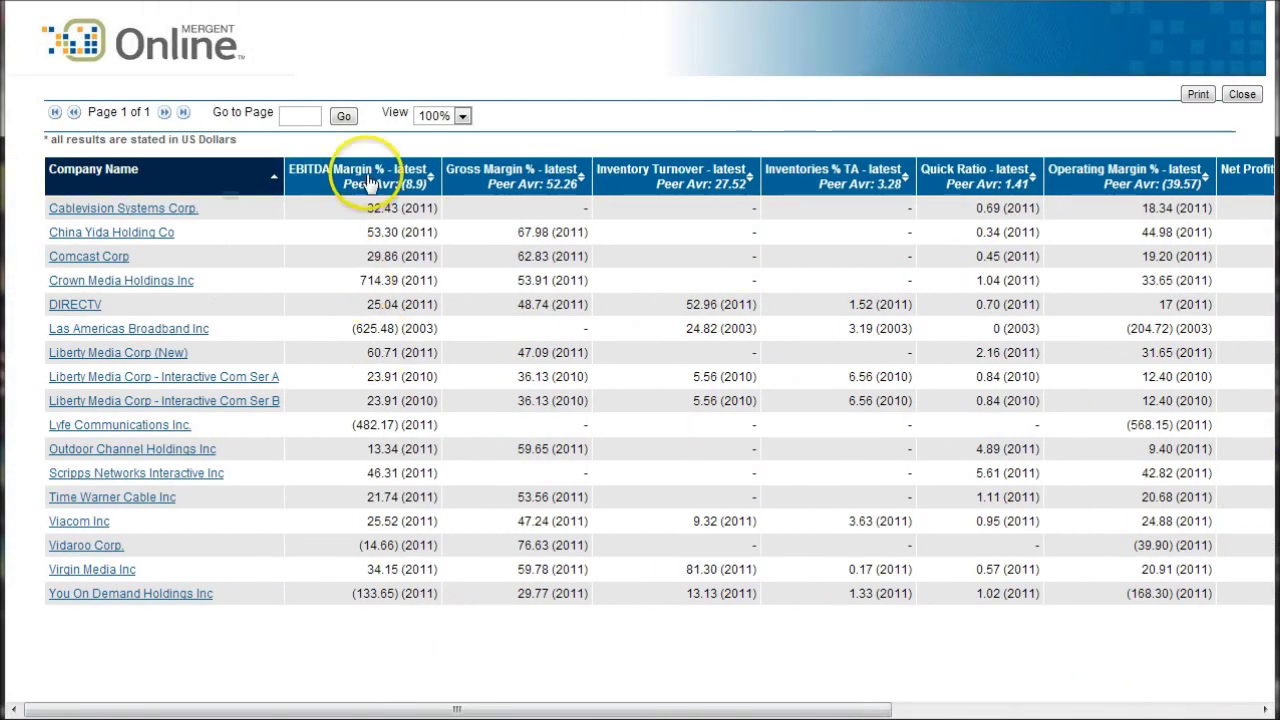